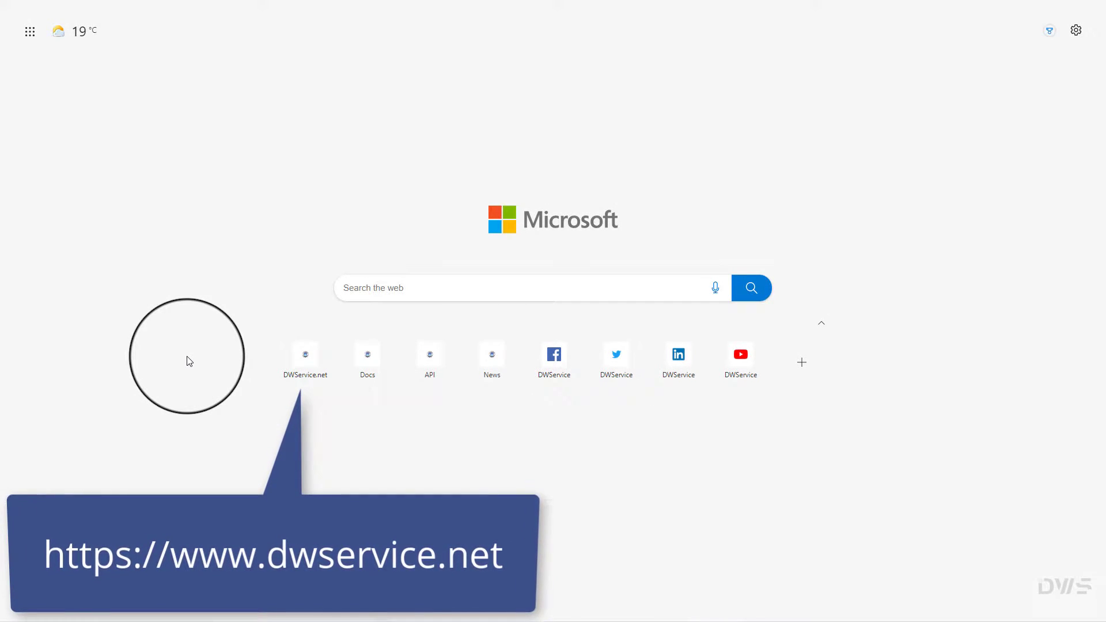
Step: Open DWService.net from the quick link tile on Edge's new tab page
{"action": "left_click", "coordinate": [304, 361]}
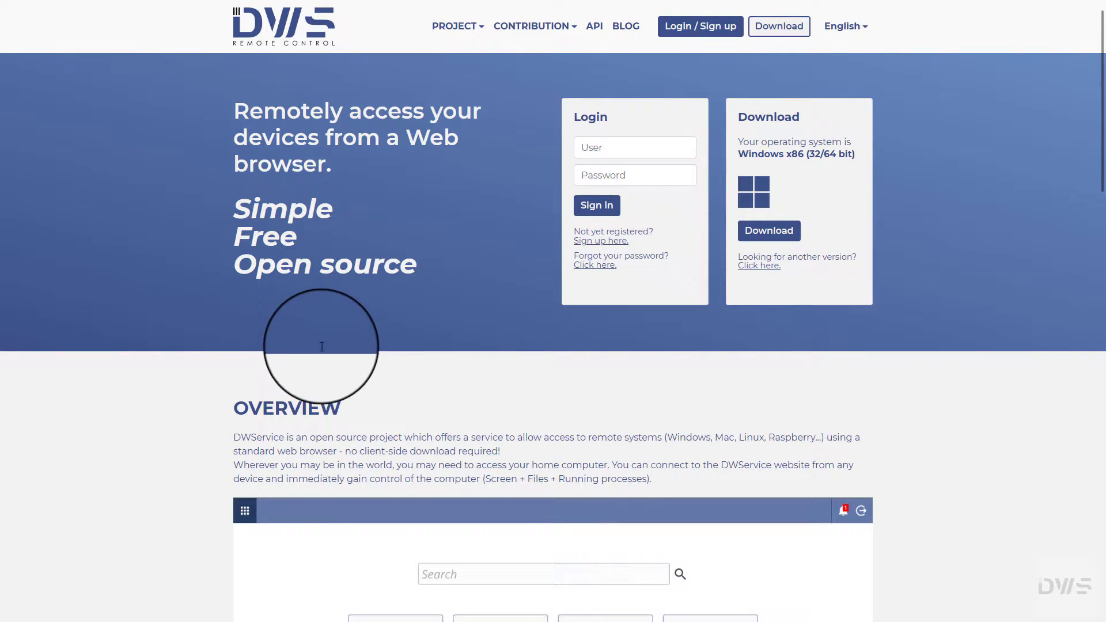
Step: Sign in to DWService with the account e-mail and password
{"action": "left_click", "coordinate": [593, 148]}
{"action": "type", "text": "@dw"}
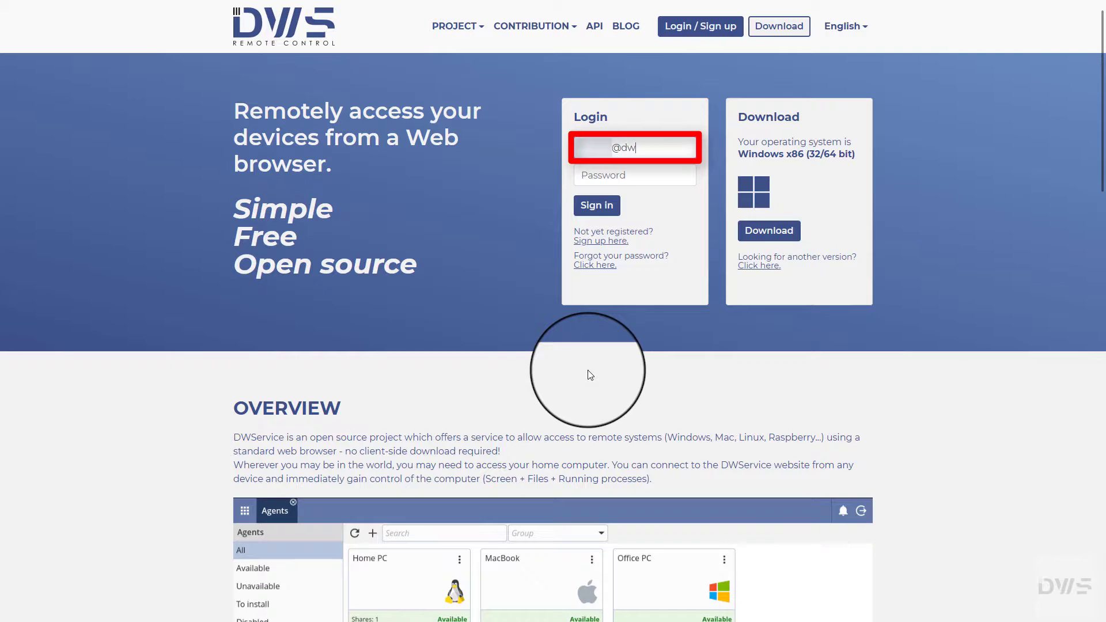
{"action": "type", "text": "service.net"}
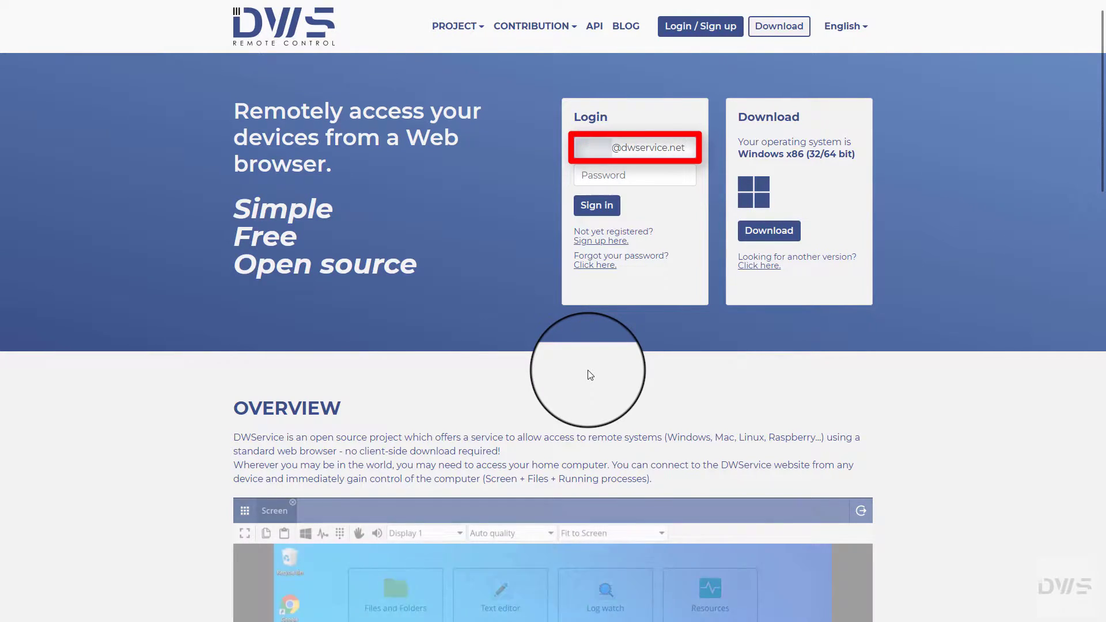
{"action": "key", "text": "Tab"}
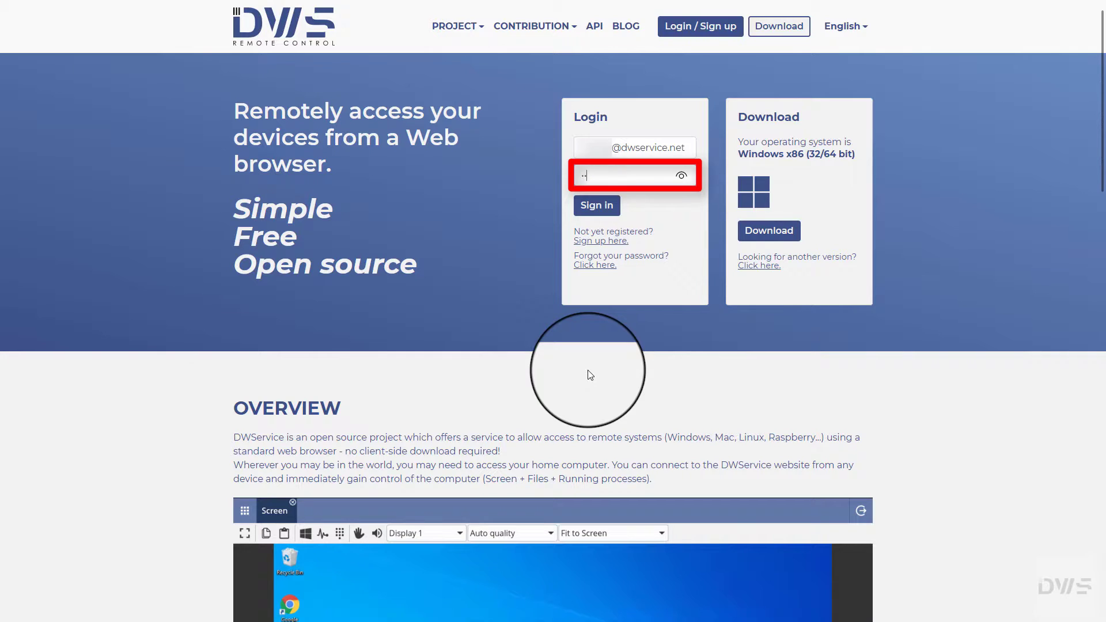
{"action": "type", "text": "•••"}
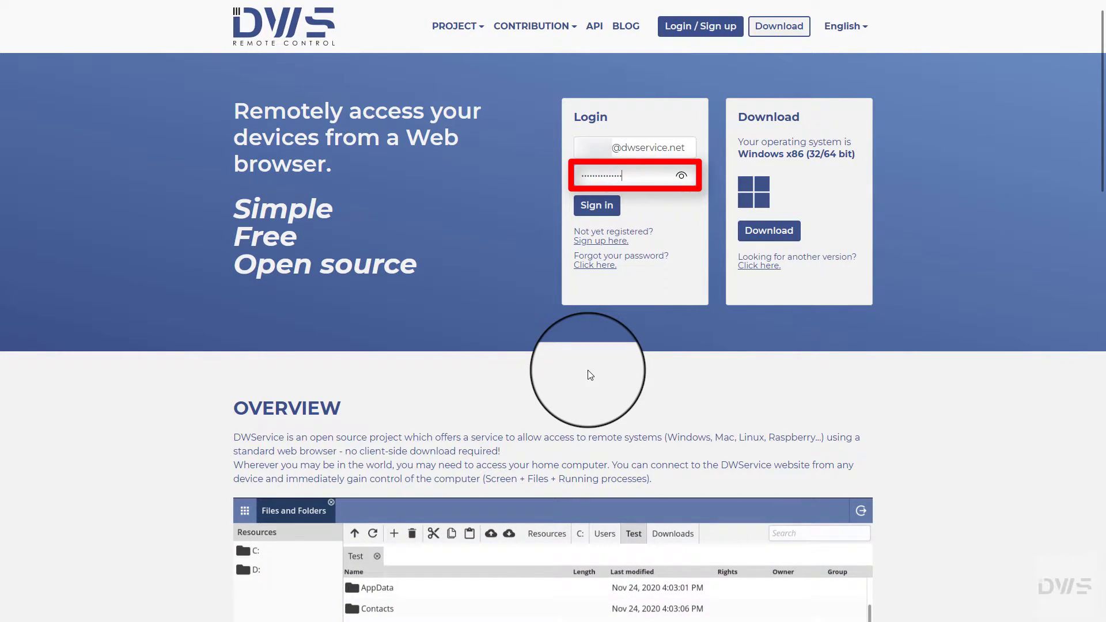
{"action": "type", "text": "••"}
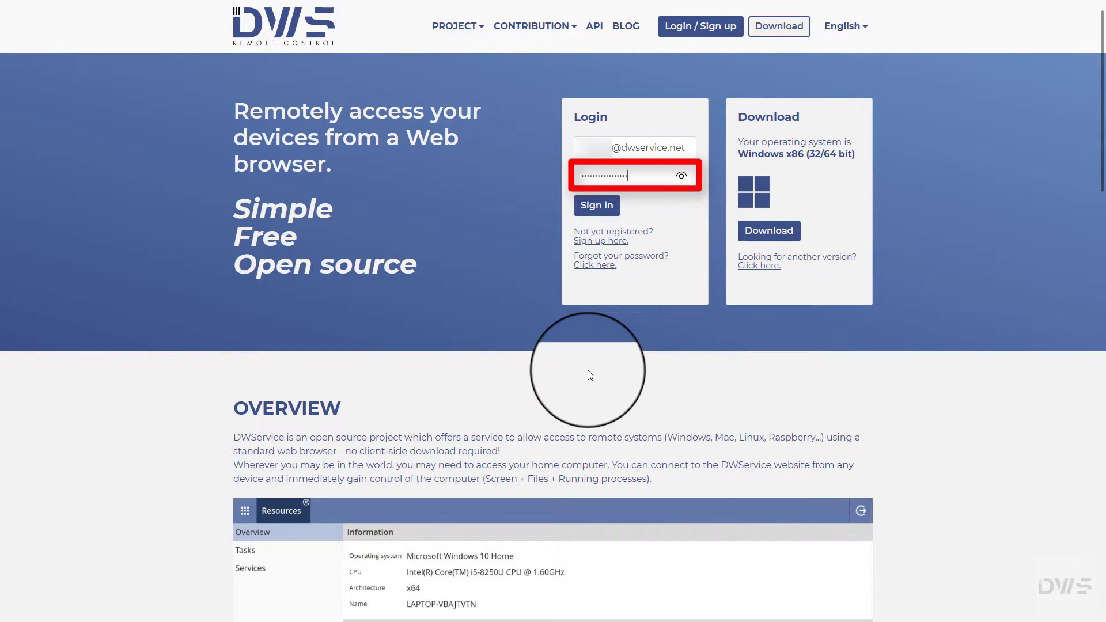
{"action": "left_click", "coordinate": [596, 212]}
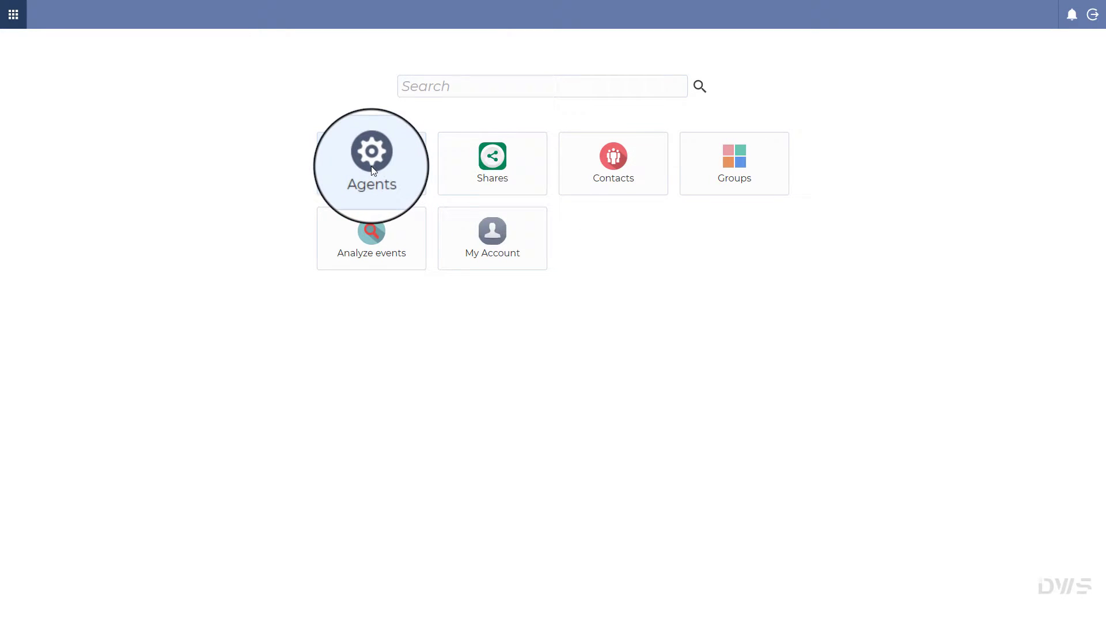
Step: Open the Agents list showing the unavailable TestPC, and bring up the new-agent form
{"action": "left_click", "coordinate": [373, 170]}
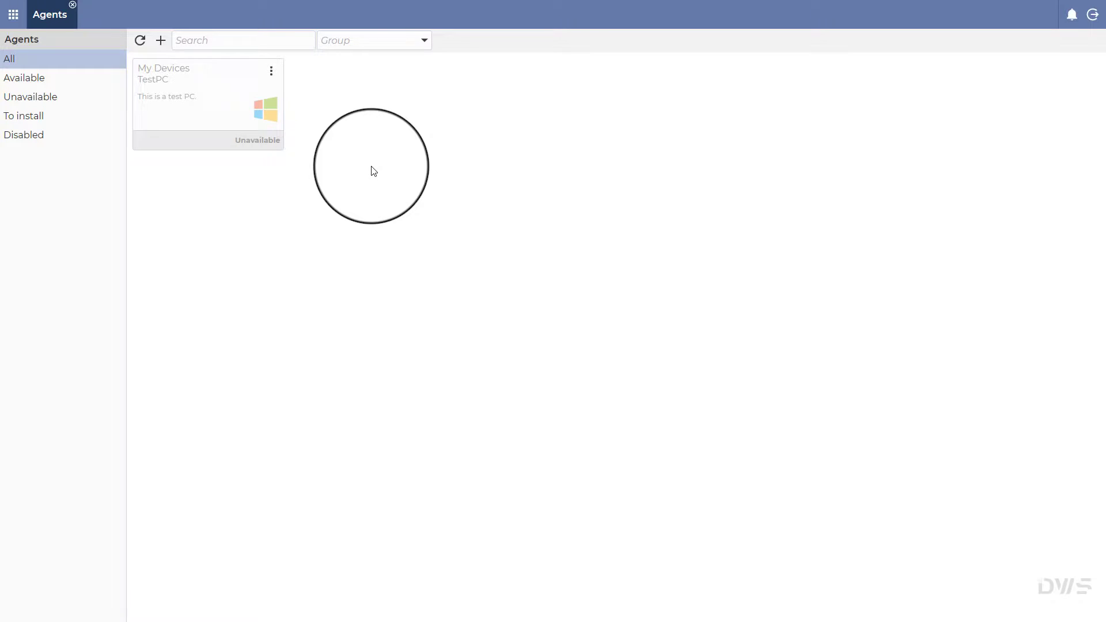
{"action": "left_click", "coordinate": [160, 41]}
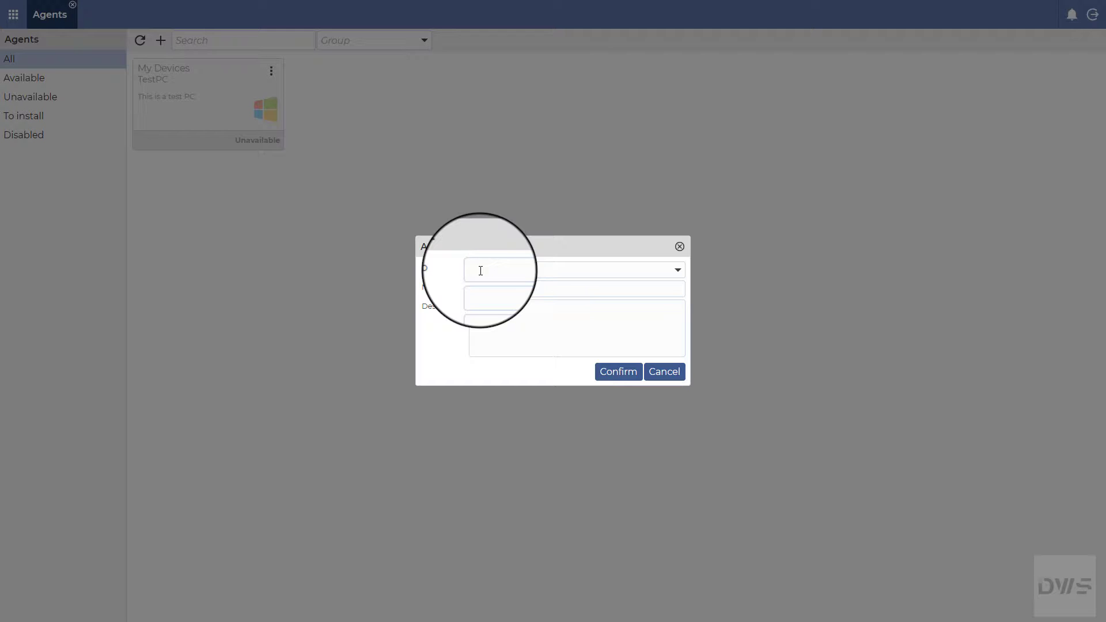
Step: Add agent 'Ubuntu' to the My Devices group with the description 'Ubuntu'
{"action": "left_click", "coordinate": [678, 271]}
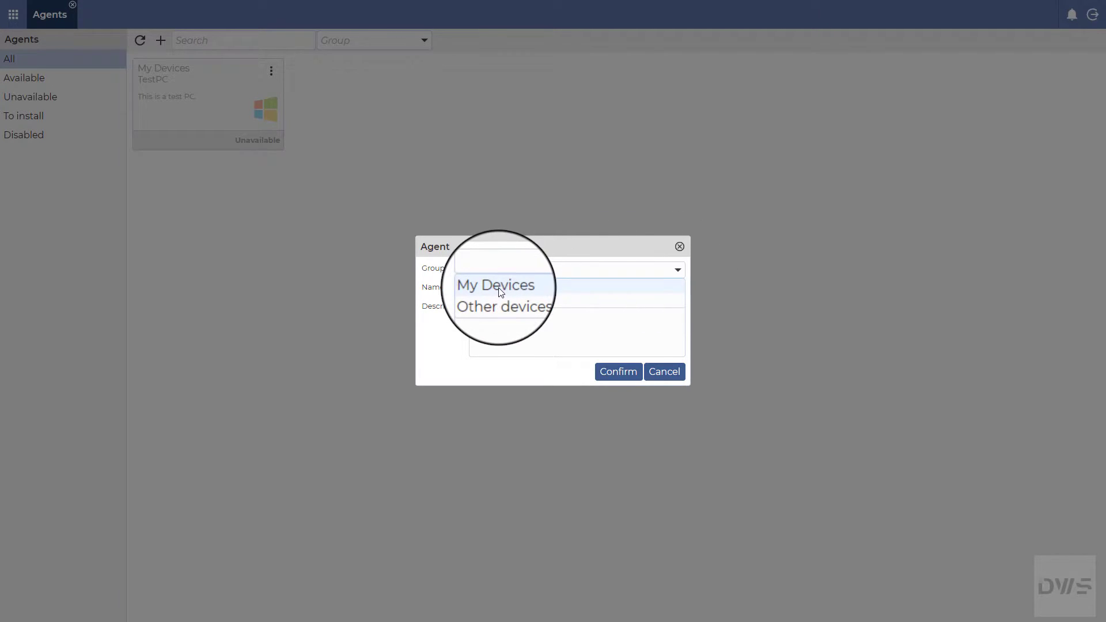
{"action": "left_click", "coordinate": [499, 288]}
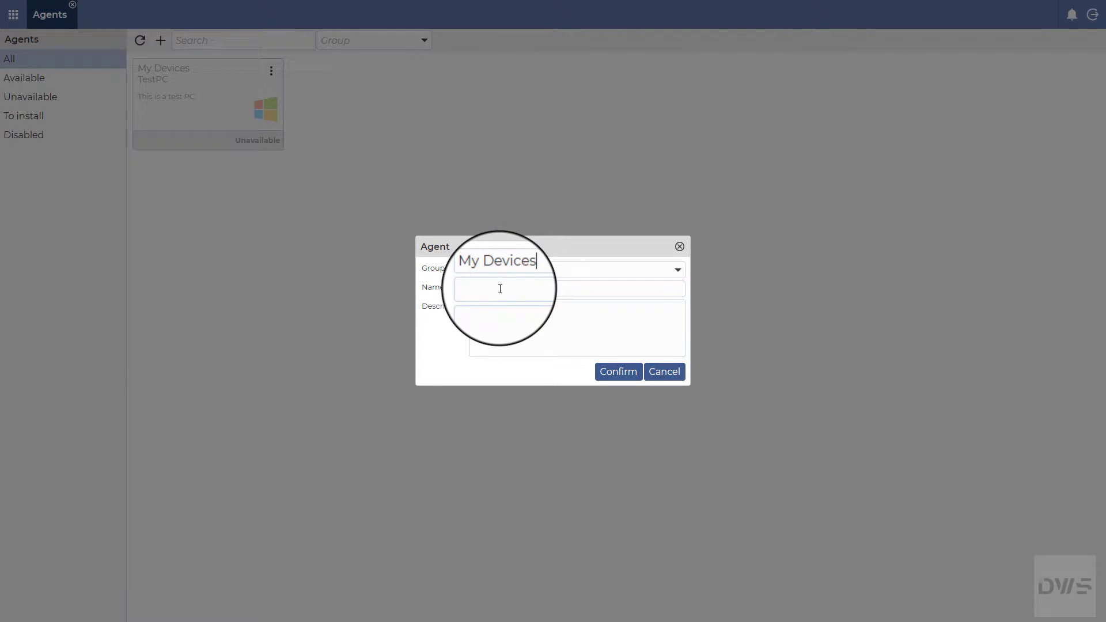
{"action": "left_click", "coordinate": [501, 291]}
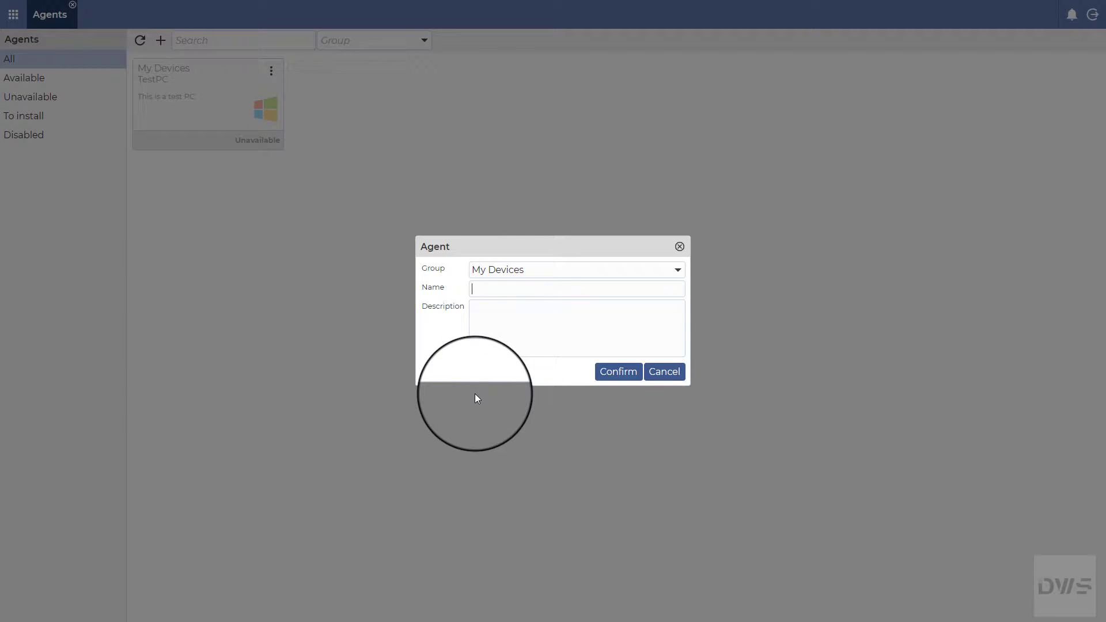
{"action": "type", "text": "Ubun"}
{"action": "type", "text": "tu"}
{"action": "left_click", "coordinate": [477, 315]}
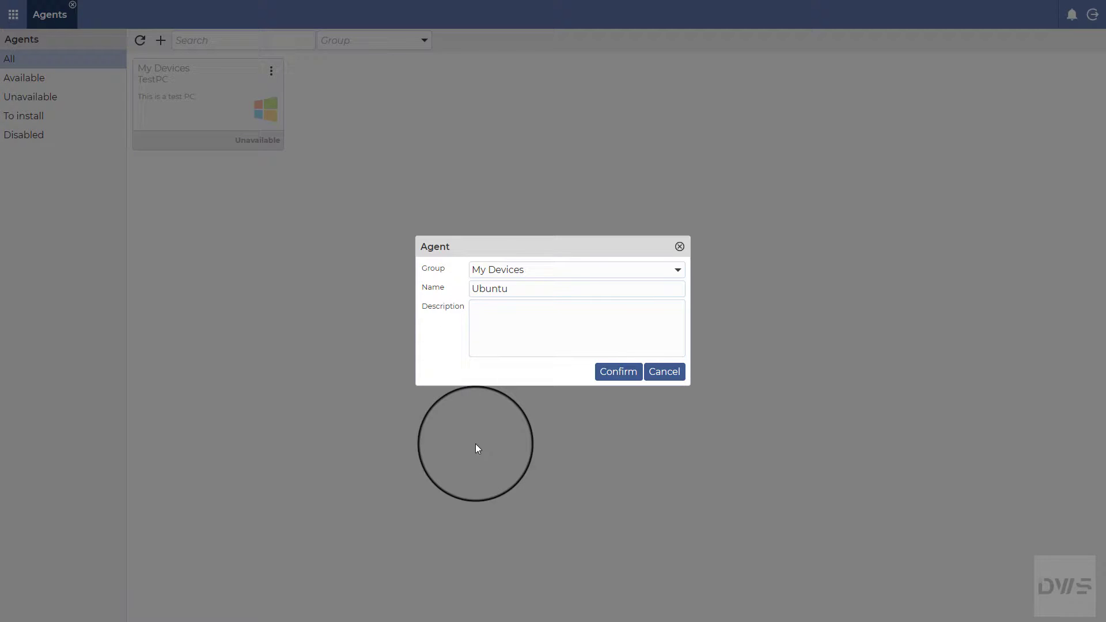
{"action": "type", "text": "Ubunt"}
{"action": "type", "text": "u"}
{"action": "left_click", "coordinate": [619, 373]}
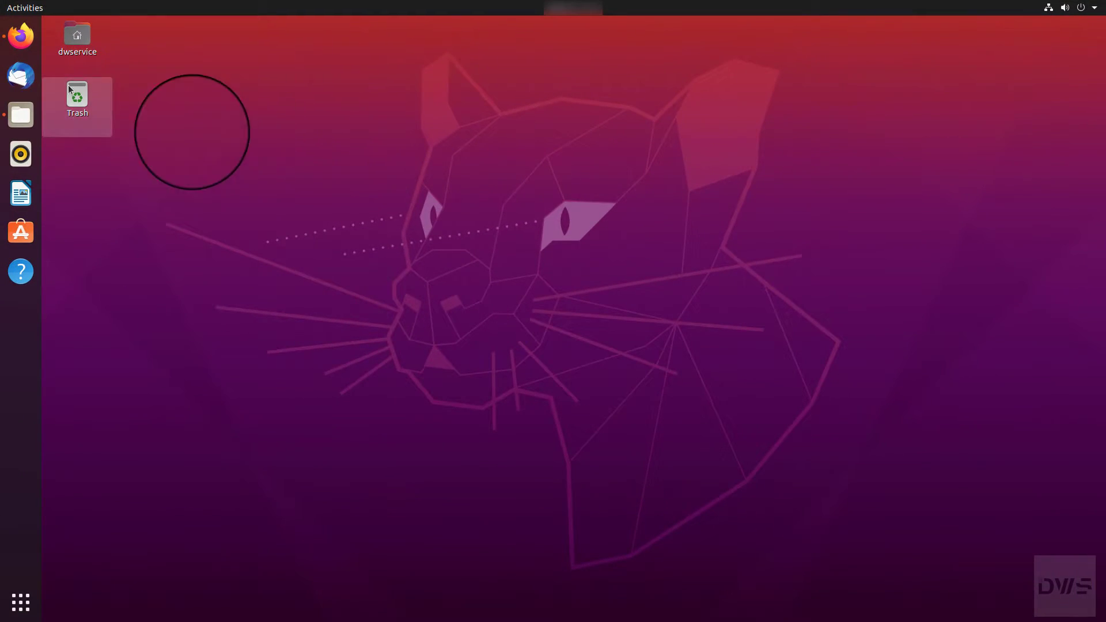
{"action": "left_click", "coordinate": [21, 36]}
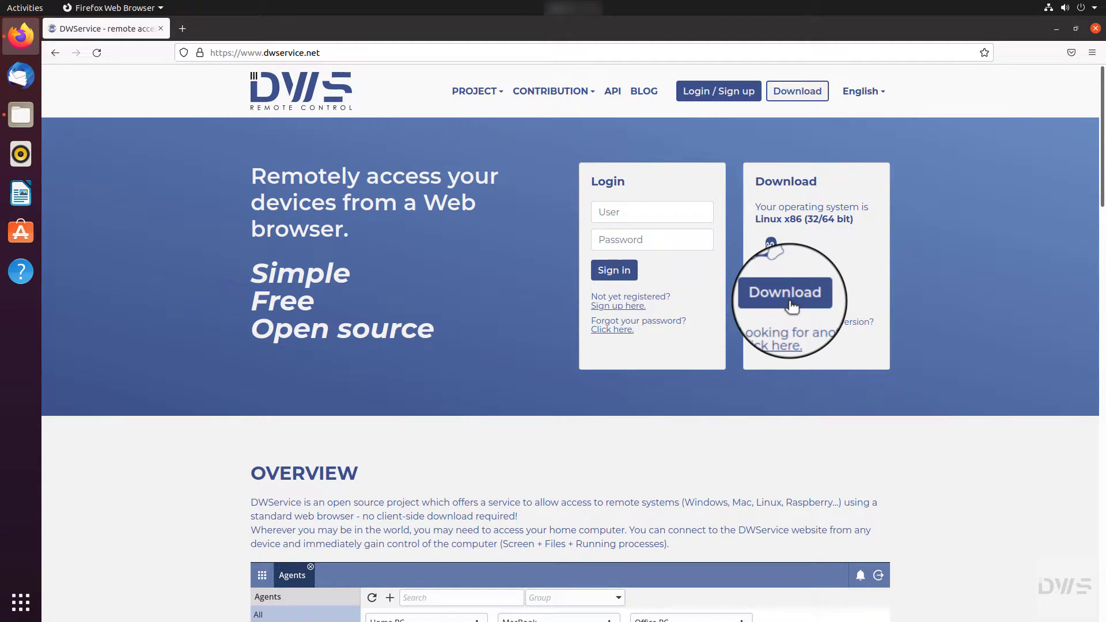
Step: Download the Linux agent and save dwagent.sh to disk
{"action": "left_click", "coordinate": [790, 302]}
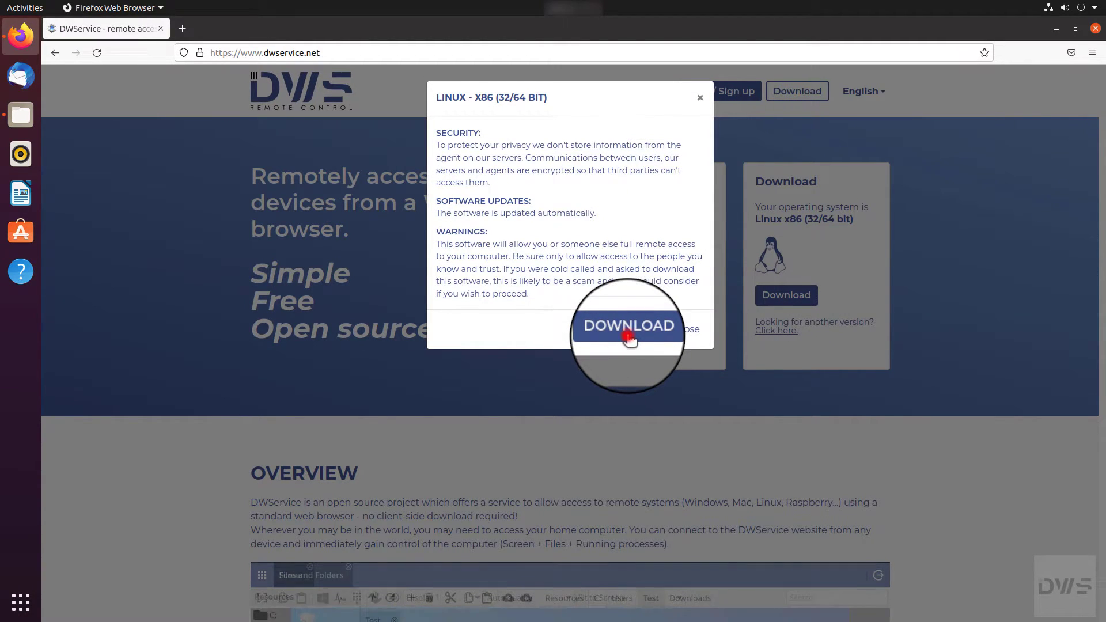
{"action": "left_click", "coordinate": [629, 329]}
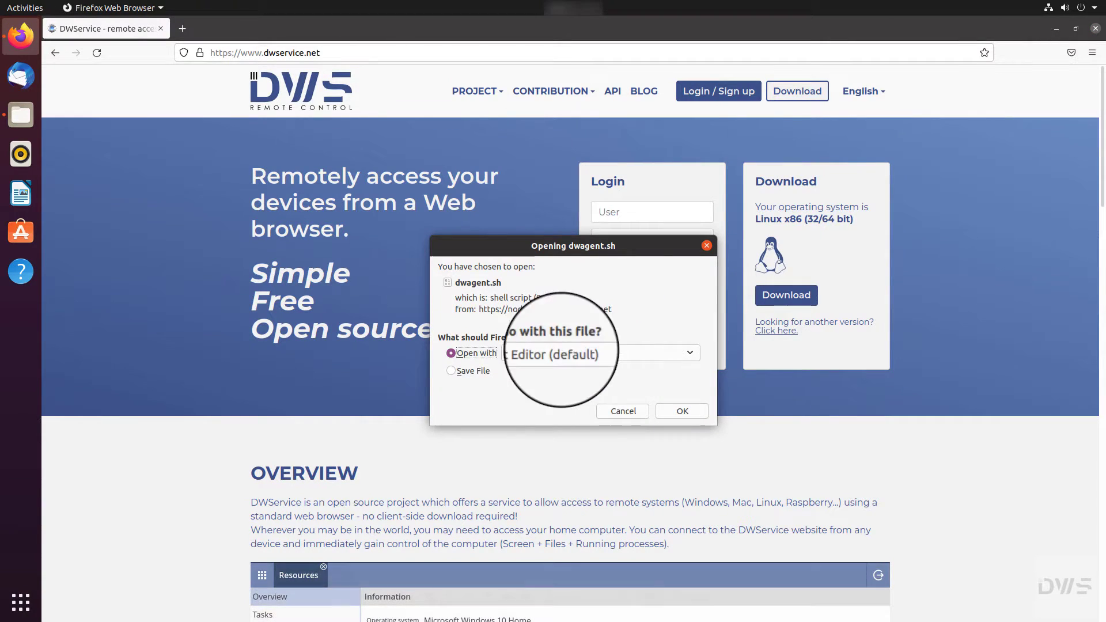
{"action": "left_click", "coordinate": [451, 372]}
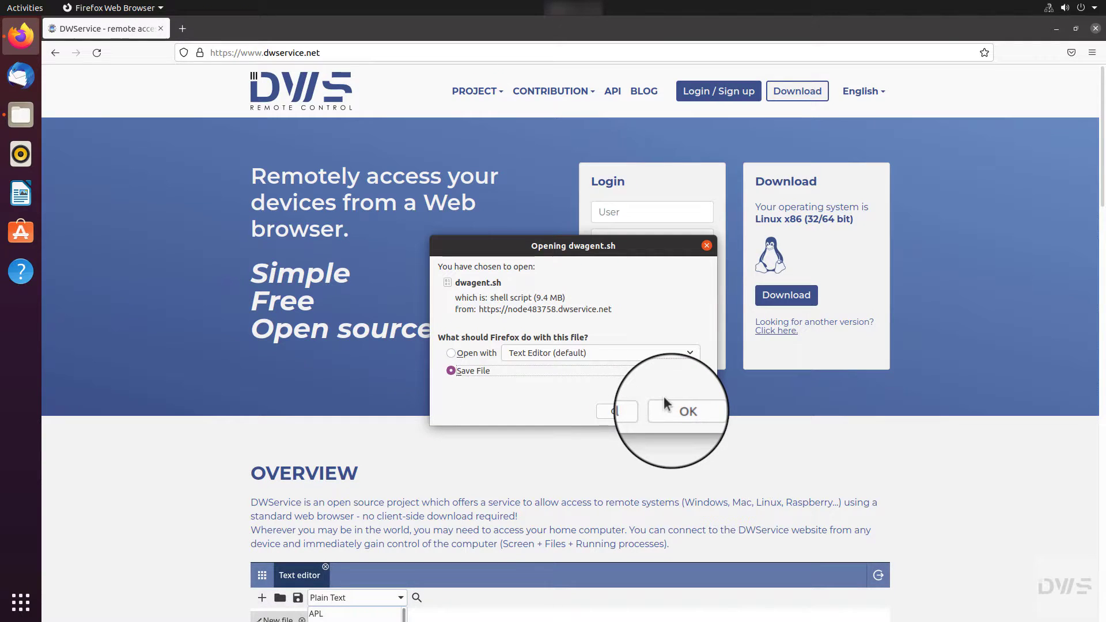
{"action": "left_click", "coordinate": [682, 410]}
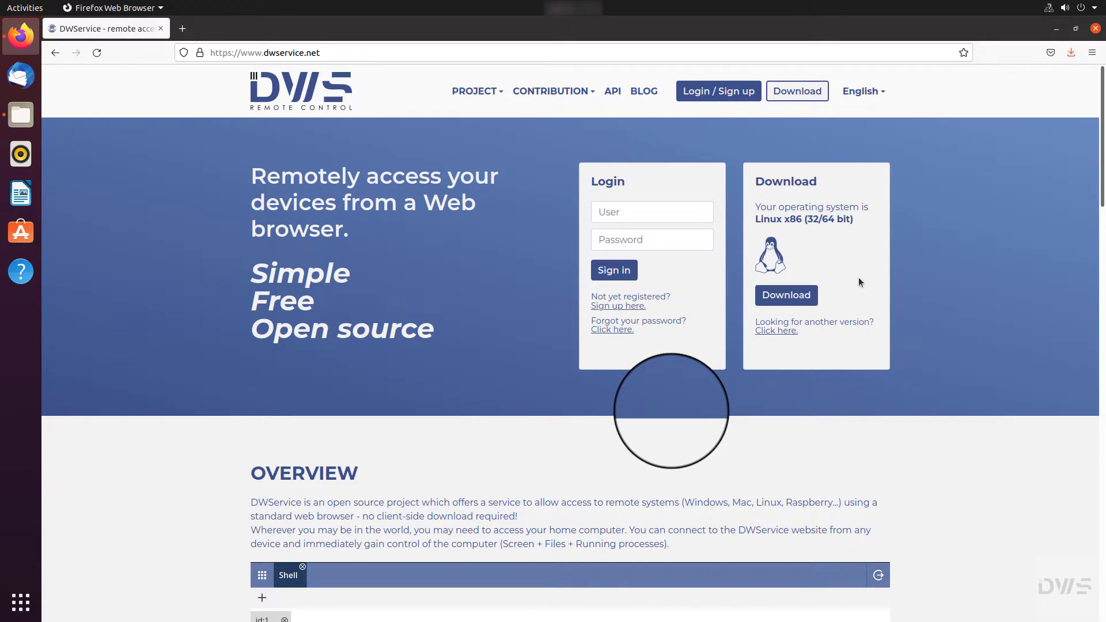
Step: Open the folder containing dwagent.sh from Firefox's downloads list
{"action": "left_click", "coordinate": [1072, 53]}
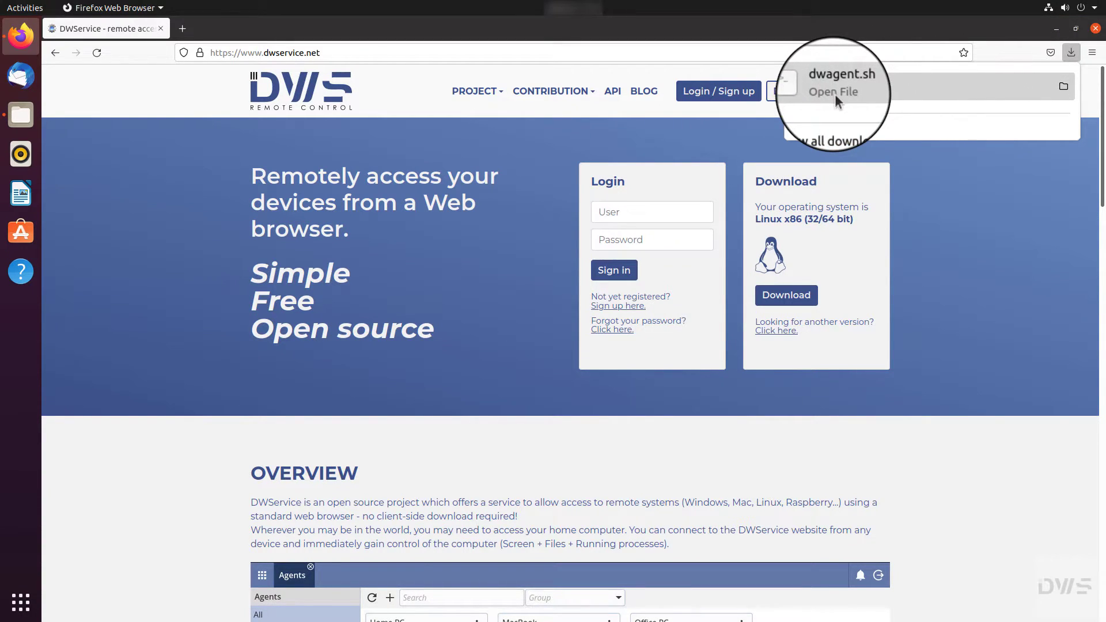
{"action": "left_click", "coordinate": [1063, 87]}
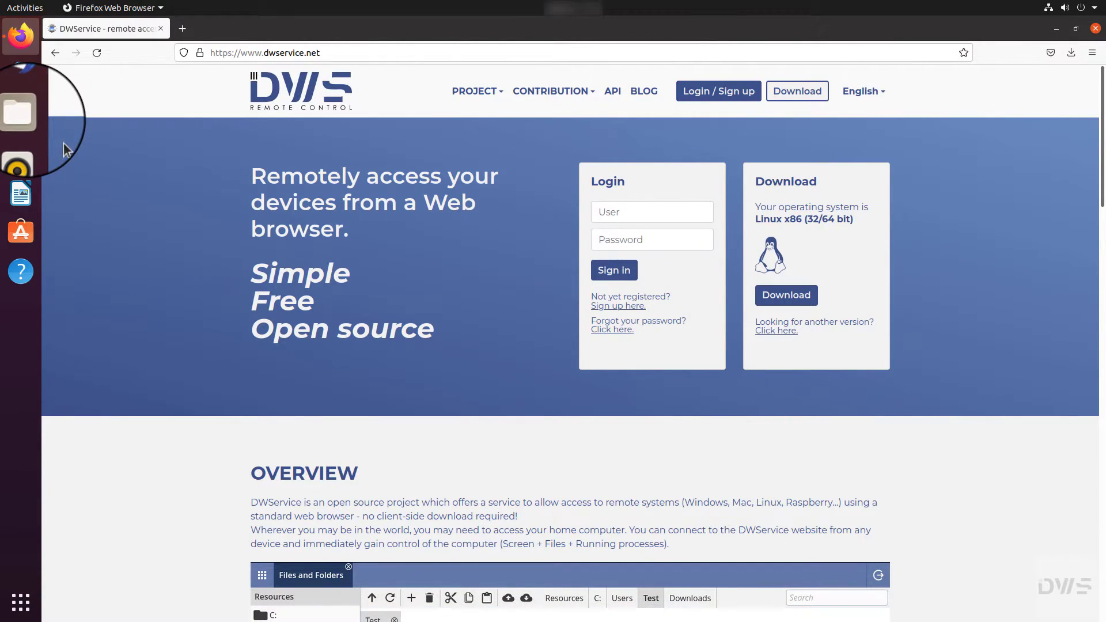
Step: Open a terminal in Downloads from the Files app's context menu
{"action": "left_click", "coordinate": [21, 115]}
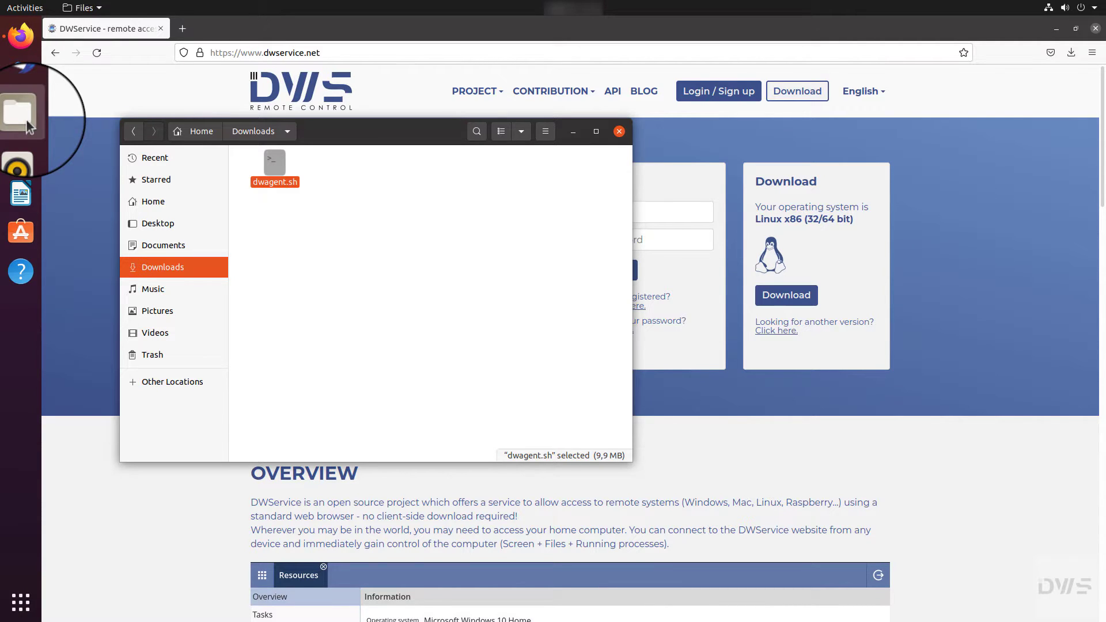
{"action": "left_click", "coordinate": [158, 274]}
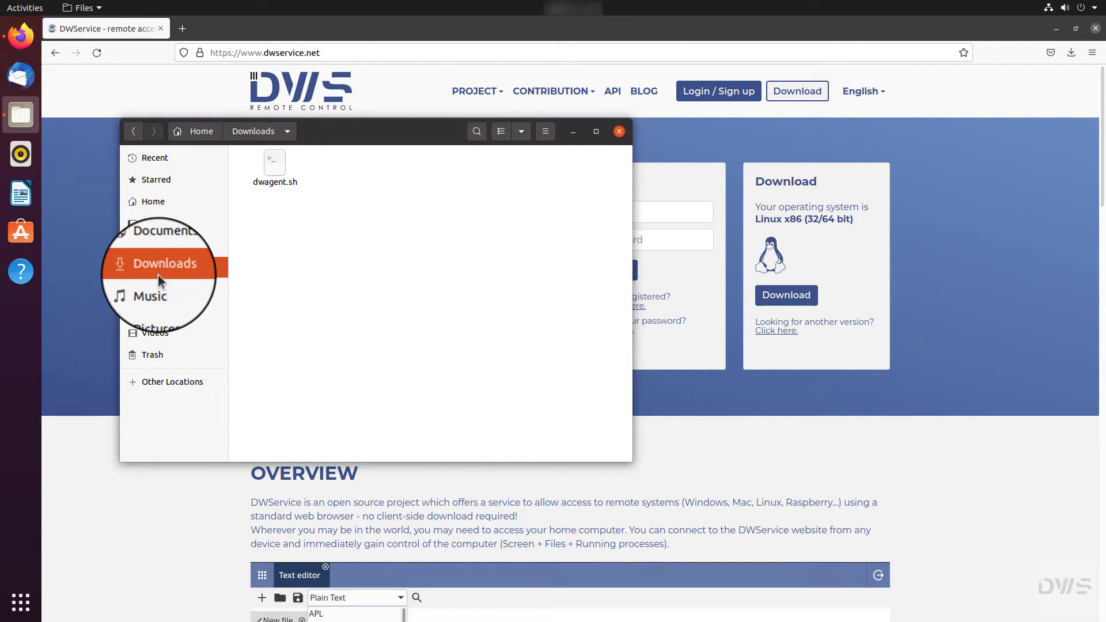
{"action": "left_click", "coordinate": [277, 183]}
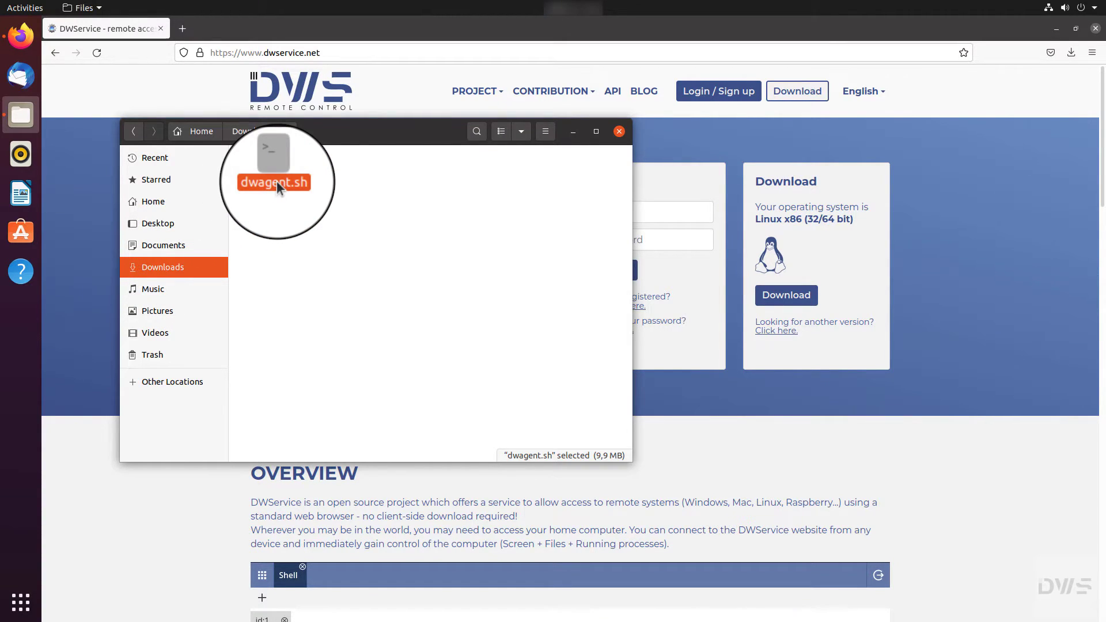
{"action": "right_click", "coordinate": [308, 254]}
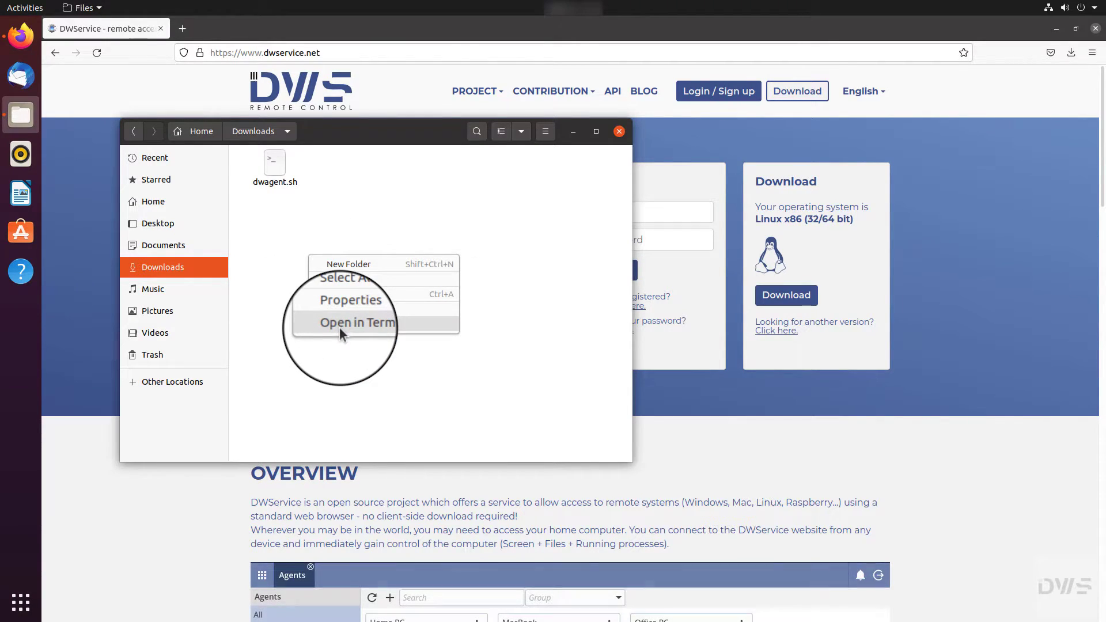
{"action": "left_click", "coordinate": [339, 327]}
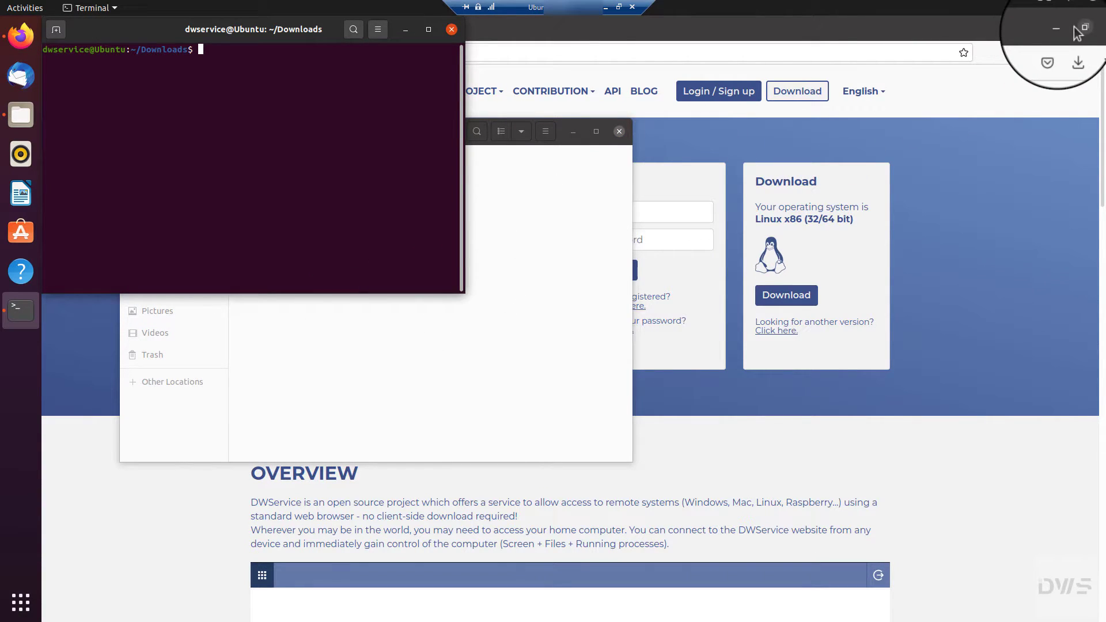
Step: With Firefox minimized and the terminal moved right, run sudo bash dwagent.sh
{"action": "left_click", "coordinate": [1057, 30]}
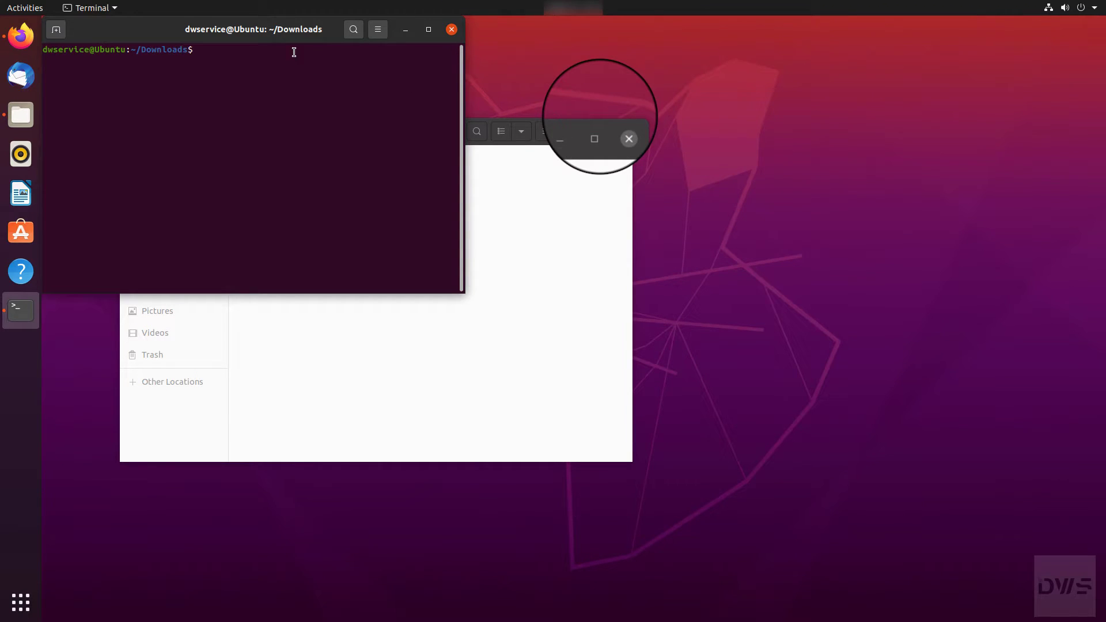
{"action": "left_click_drag", "start_coordinate": [223, 41], "coordinate": [816, 153]}
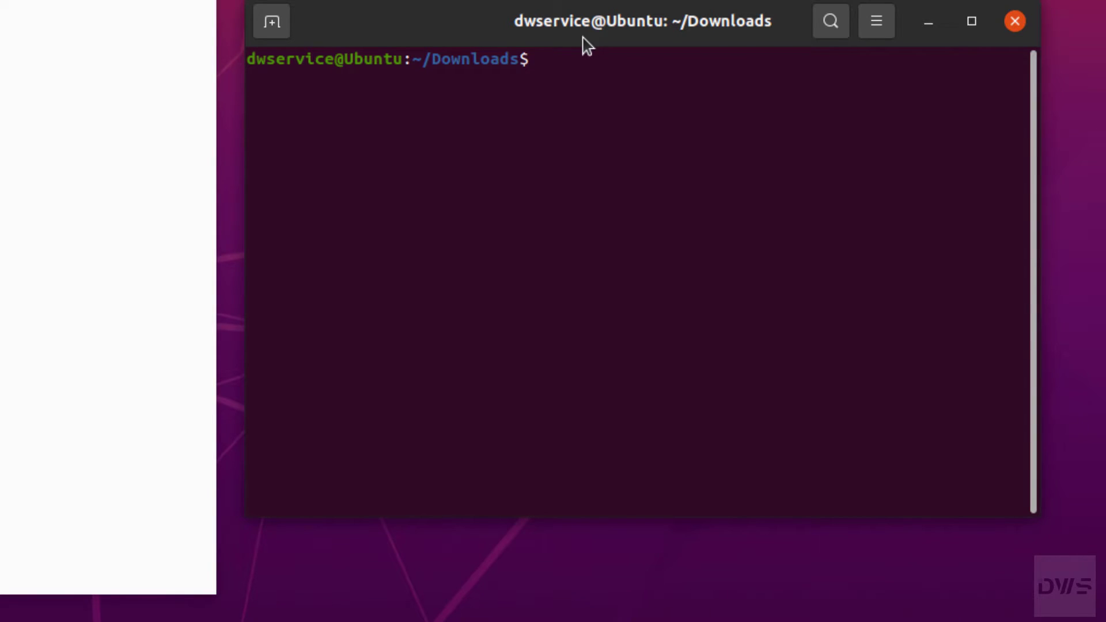
{"action": "type", "text": "sudo"}
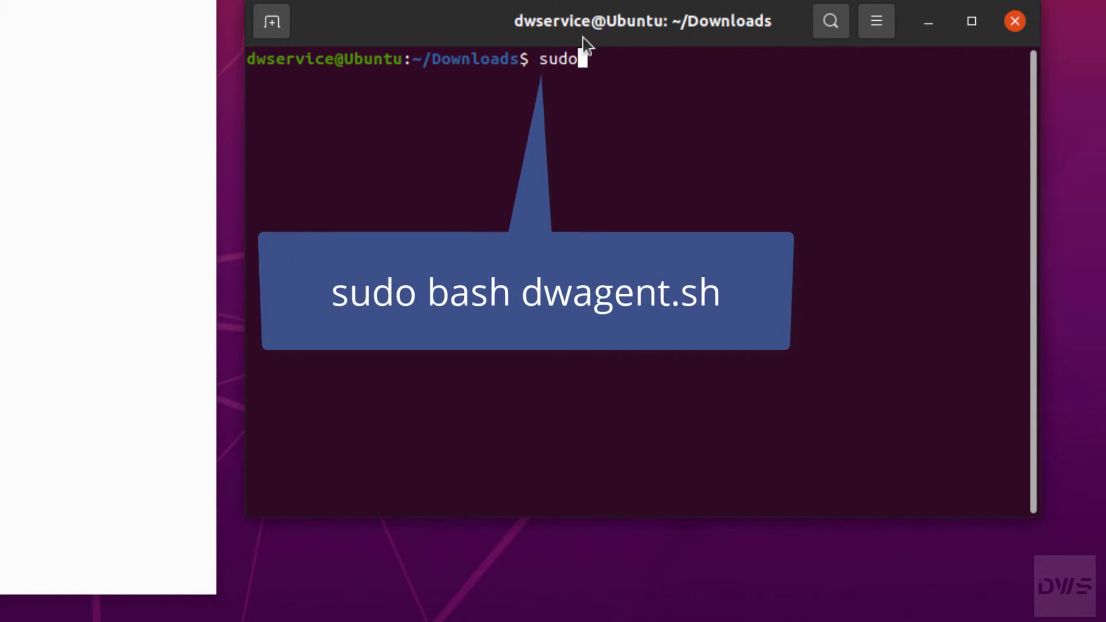
{"action": "type", "text": " bash dw"}
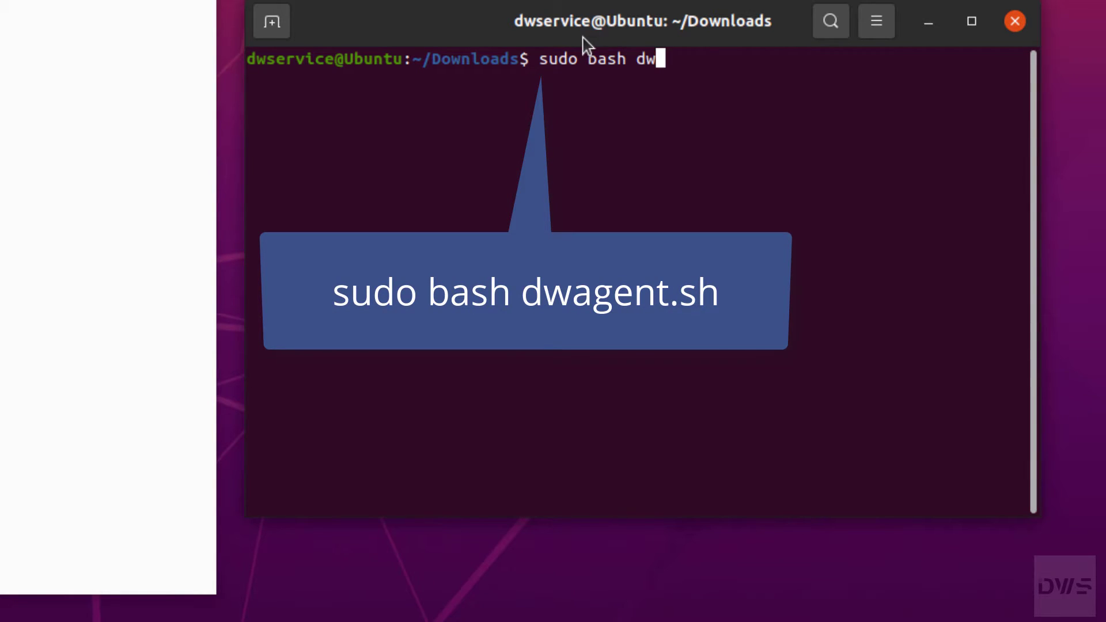
{"action": "type", "text": "agen"}
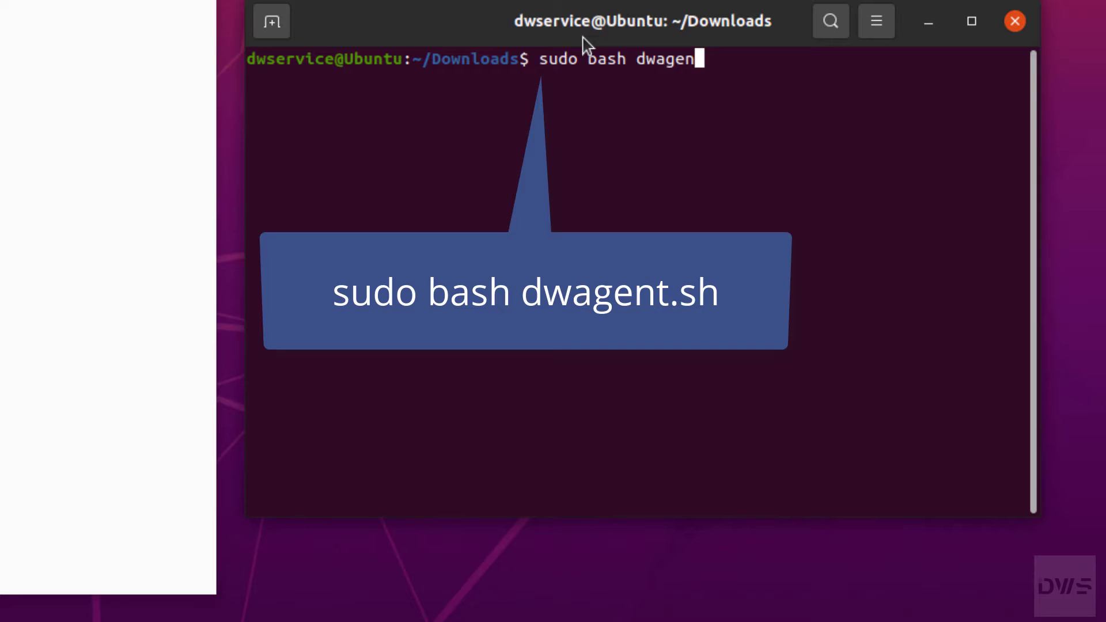
{"action": "type", "text": "t"}
{"action": "type", "text": ".s"}
{"action": "type", "text": "h"}
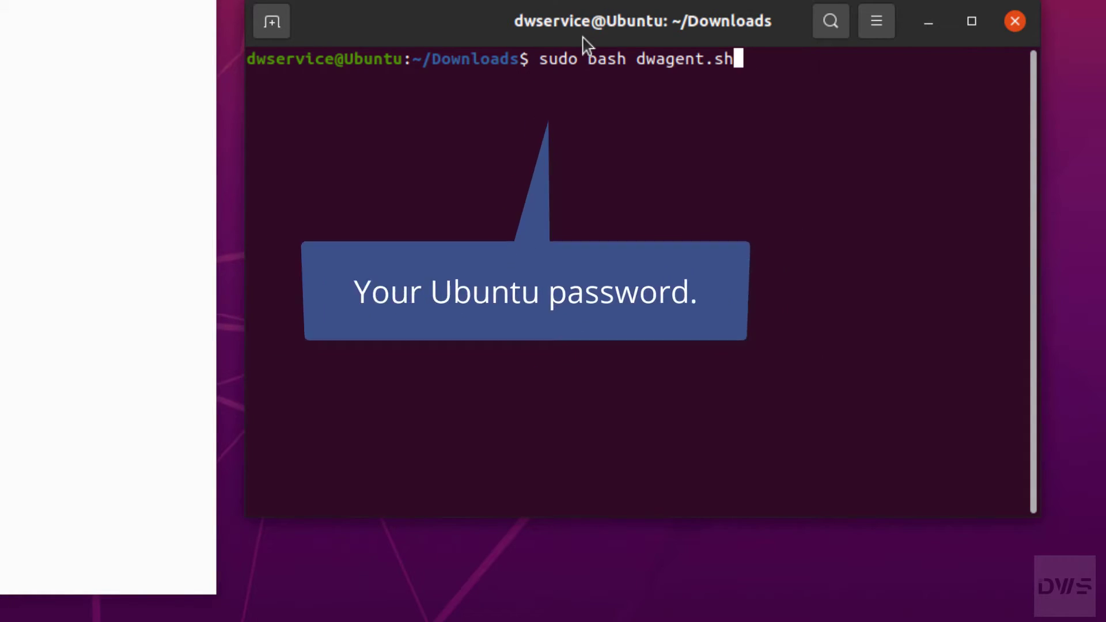
{"action": "key", "text": "Return"}
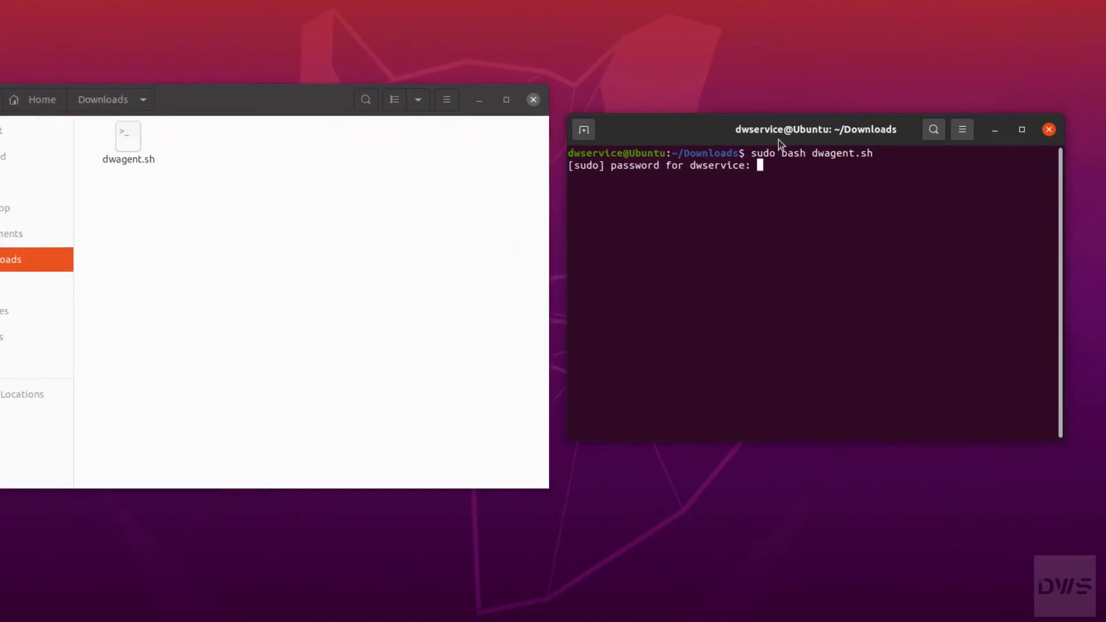
Step: Enter the sudo password and choose Install in the DWAgent installer
{"action": "key", "text": "Return"}
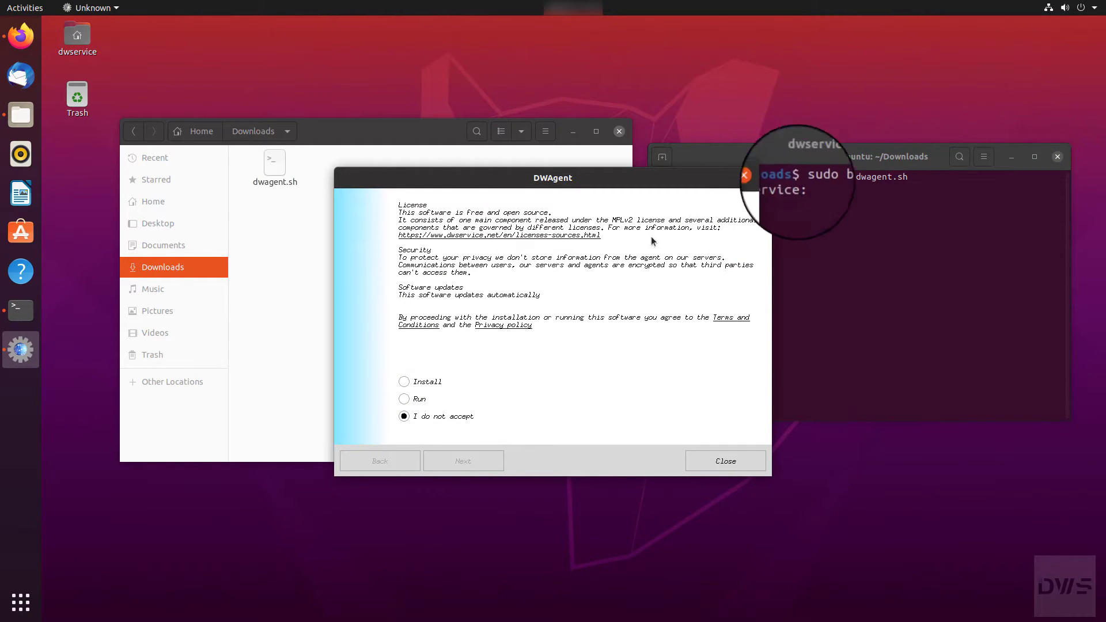
{"action": "left_click", "coordinate": [403, 380]}
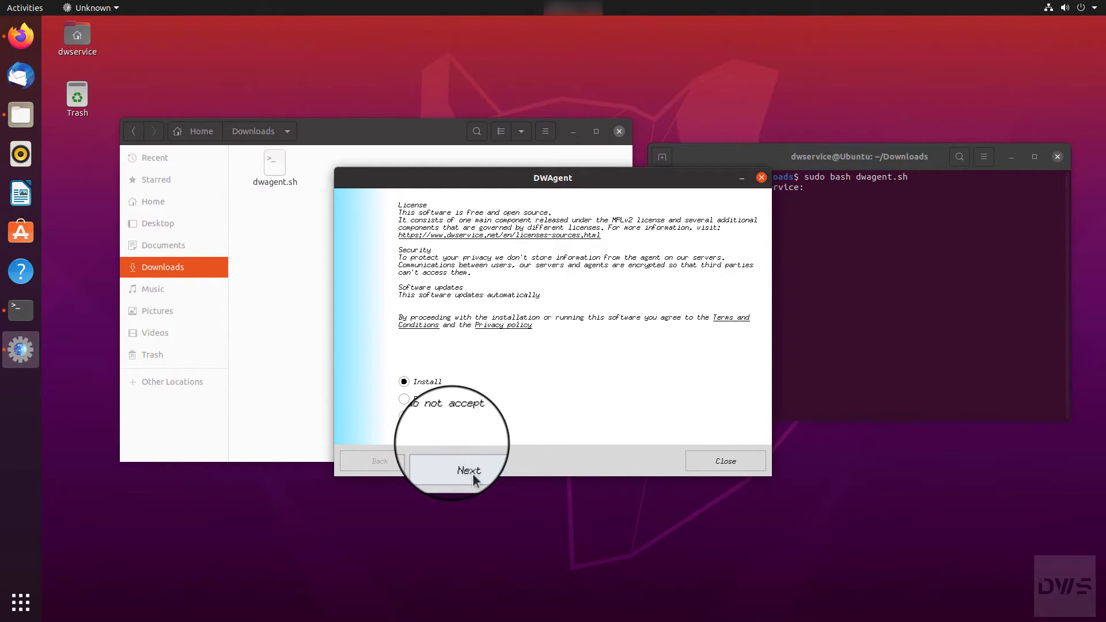
{"action": "left_click", "coordinate": [466, 468]}
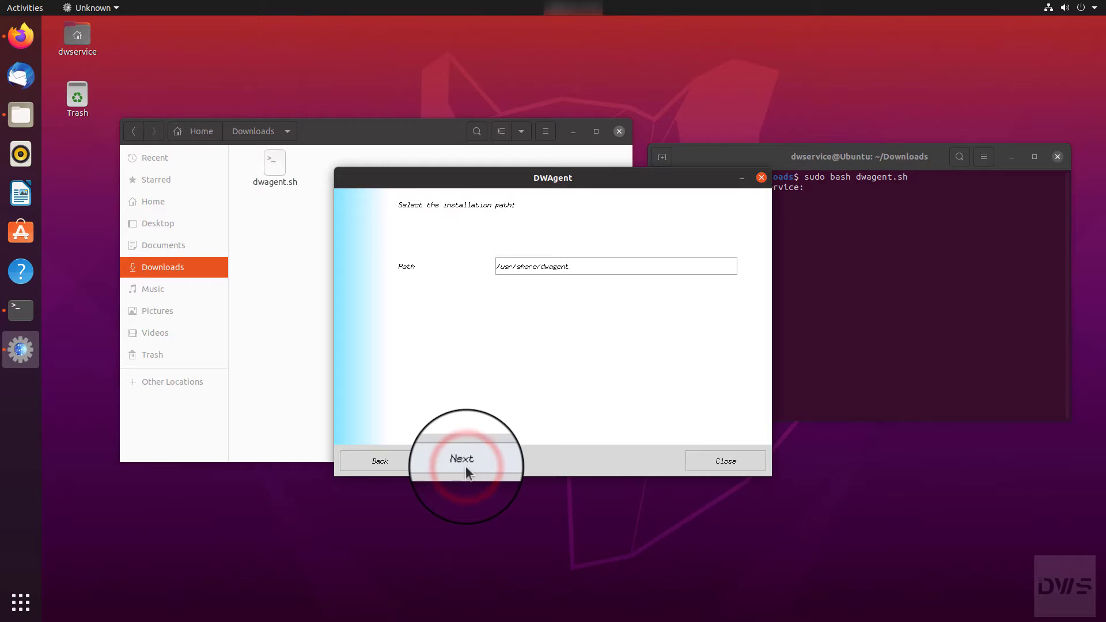
Step: Keep /usr/share/dwagent as the install path, confirm Yes, and start installing
{"action": "left_click", "coordinate": [573, 268]}
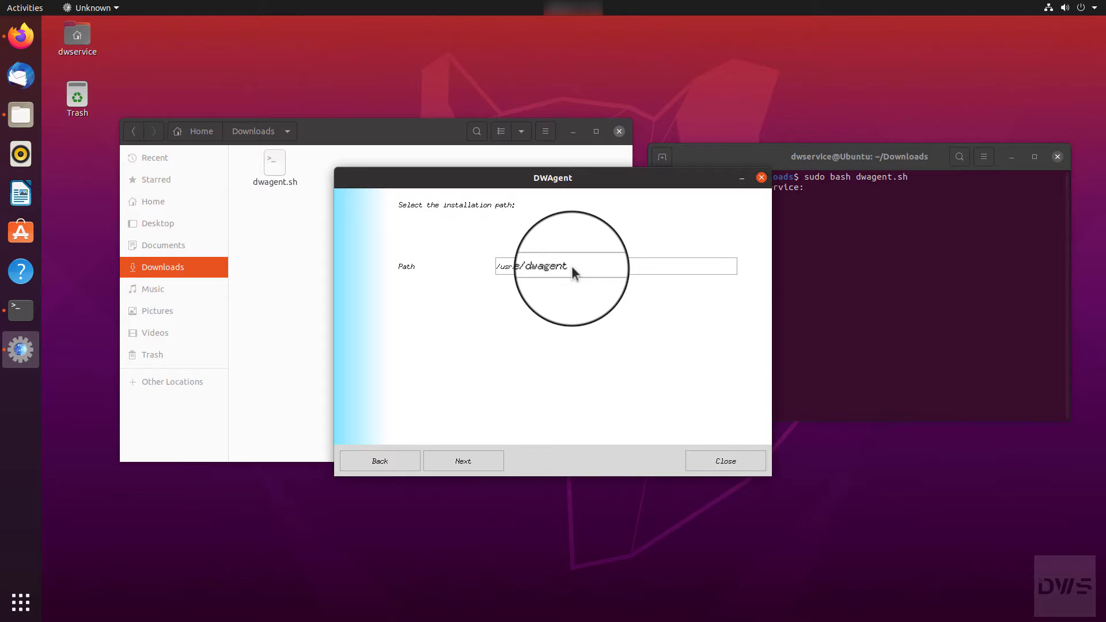
{"action": "left_click", "coordinate": [461, 468]}
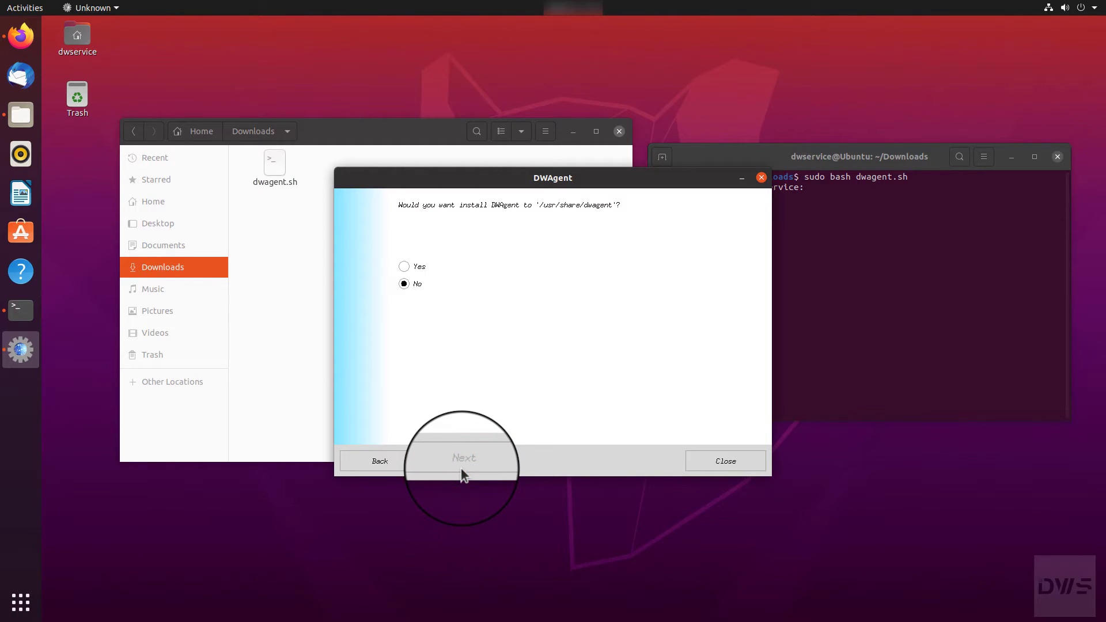
{"action": "left_click", "coordinate": [401, 259]}
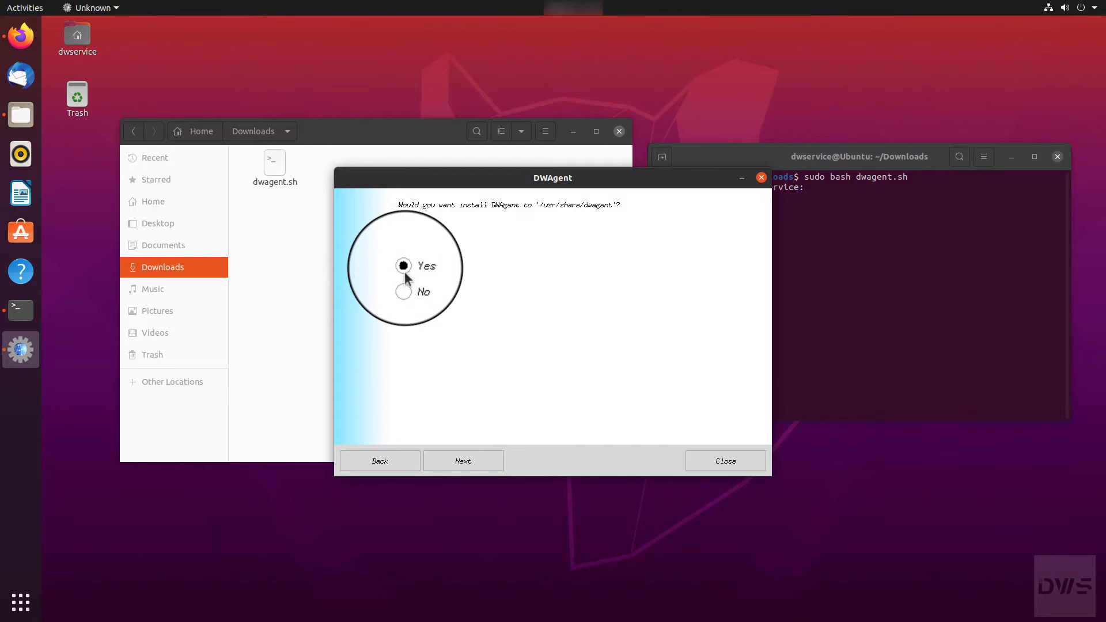
{"action": "left_click", "coordinate": [463, 468]}
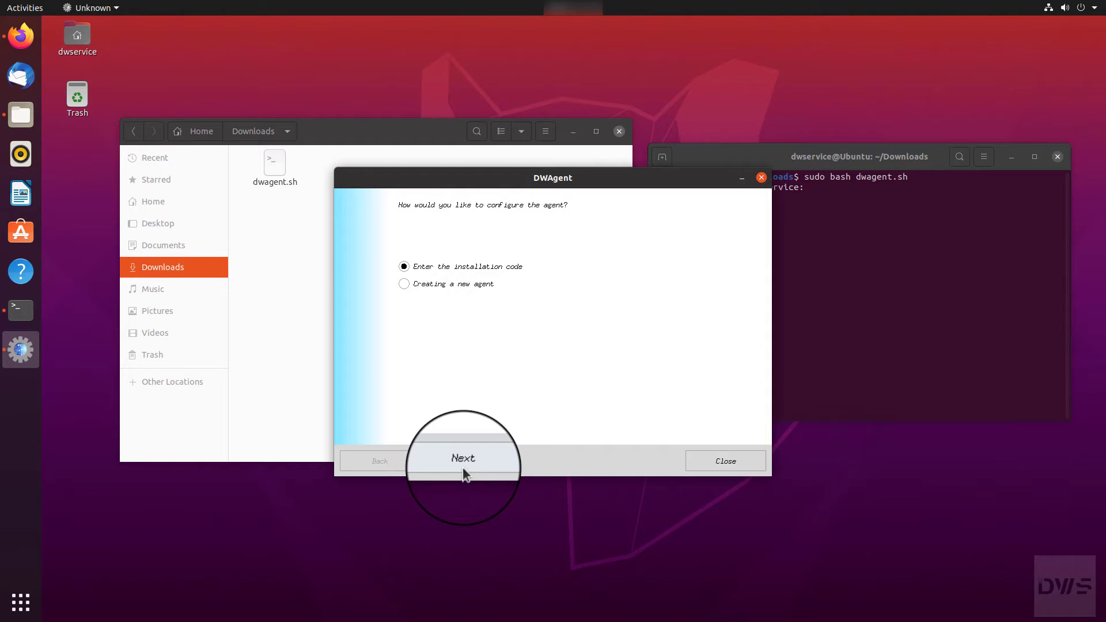
{"action": "left_click", "coordinate": [405, 268]}
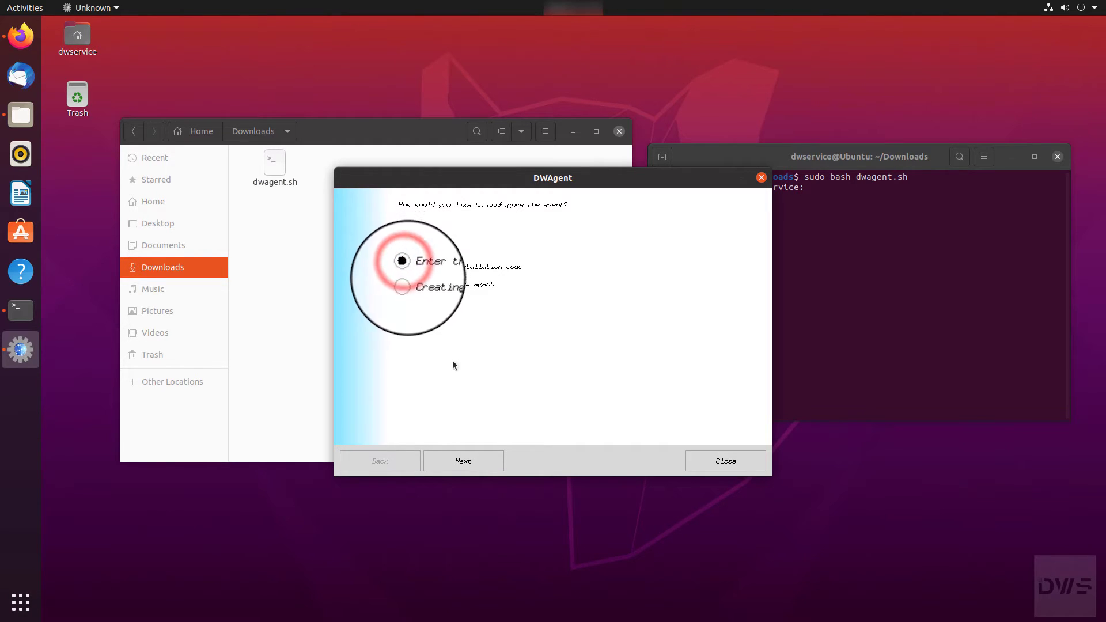
{"action": "left_click", "coordinate": [461, 465]}
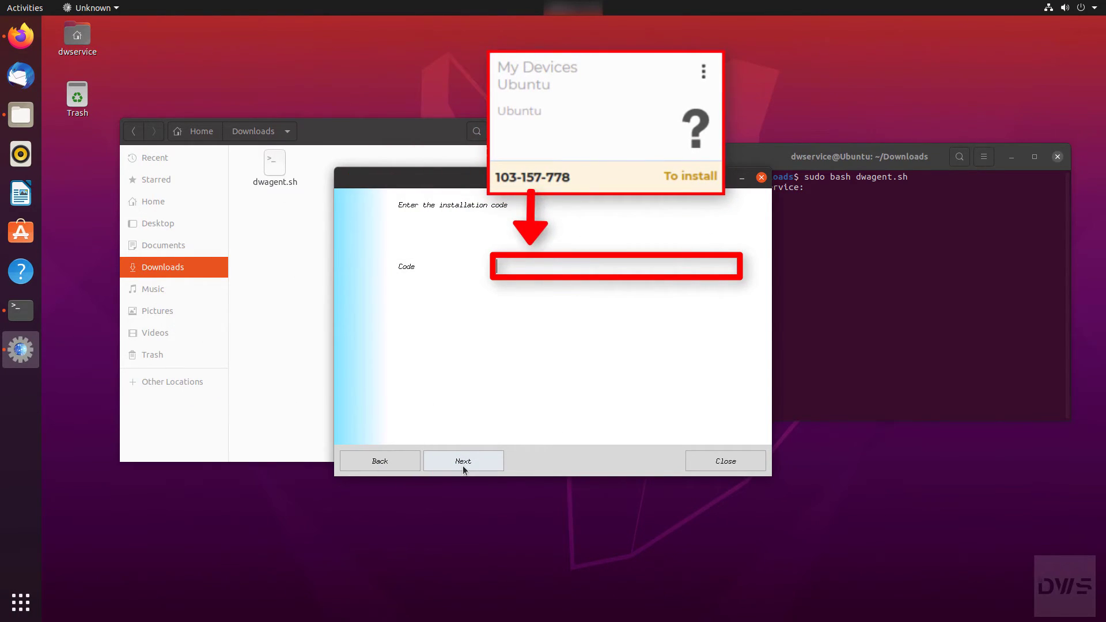
{"action": "type", "text": "103"}
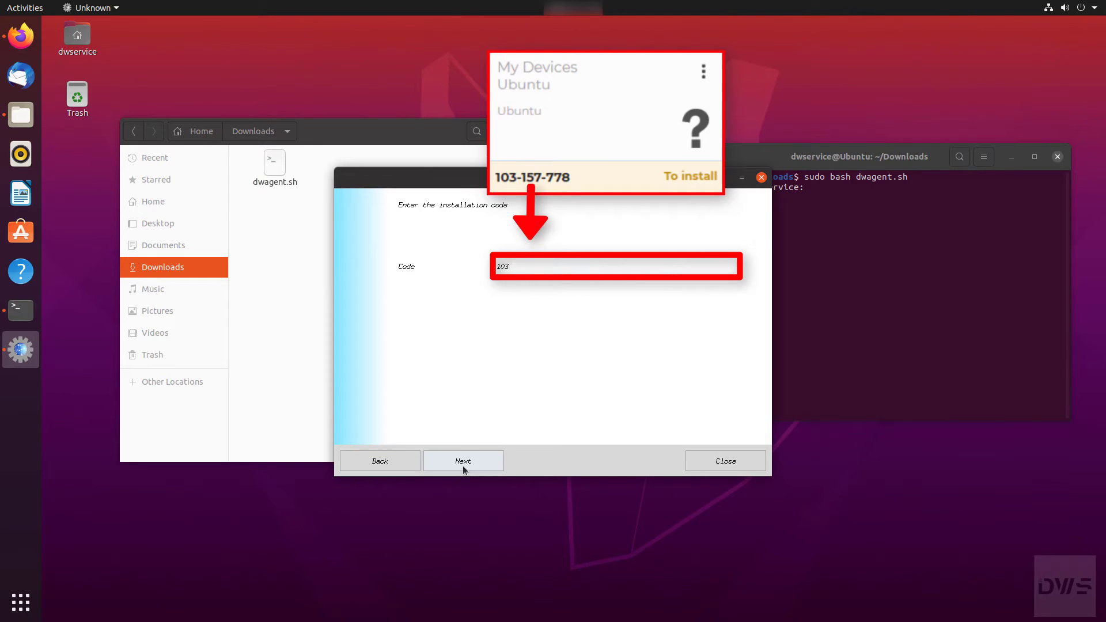
{"action": "type", "text": "-157-"}
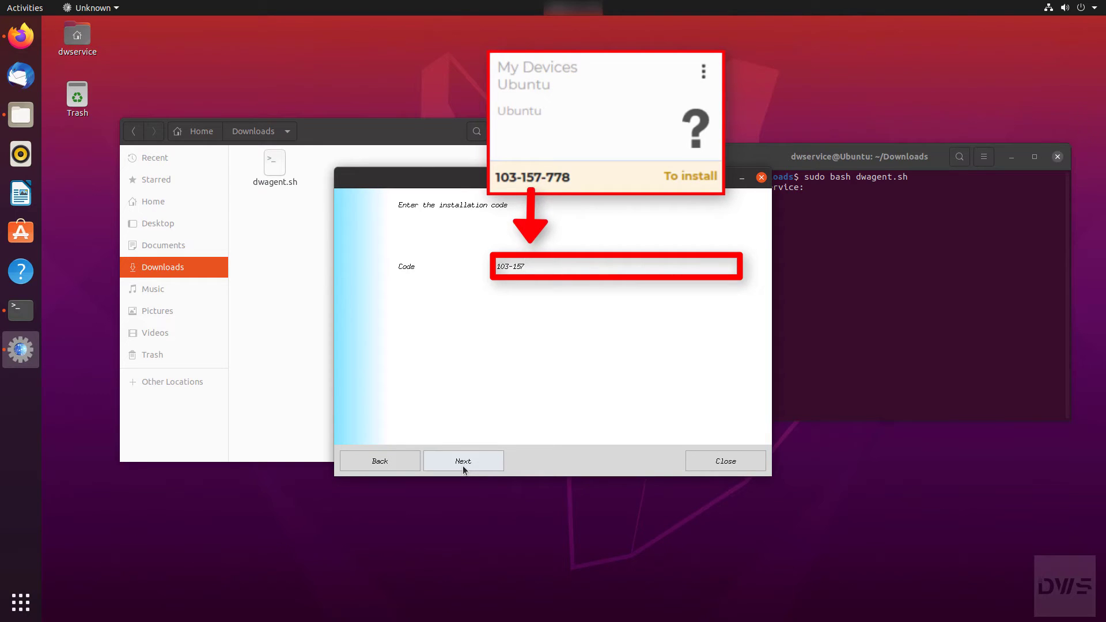
{"action": "type", "text": "78"}
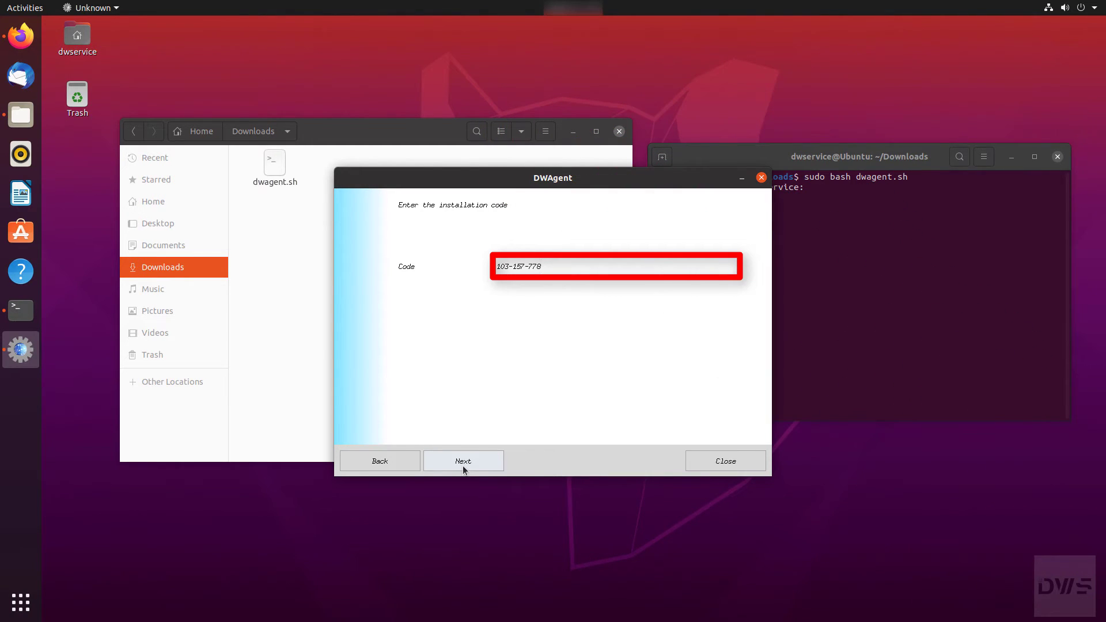
{"action": "left_click", "coordinate": [462, 466]}
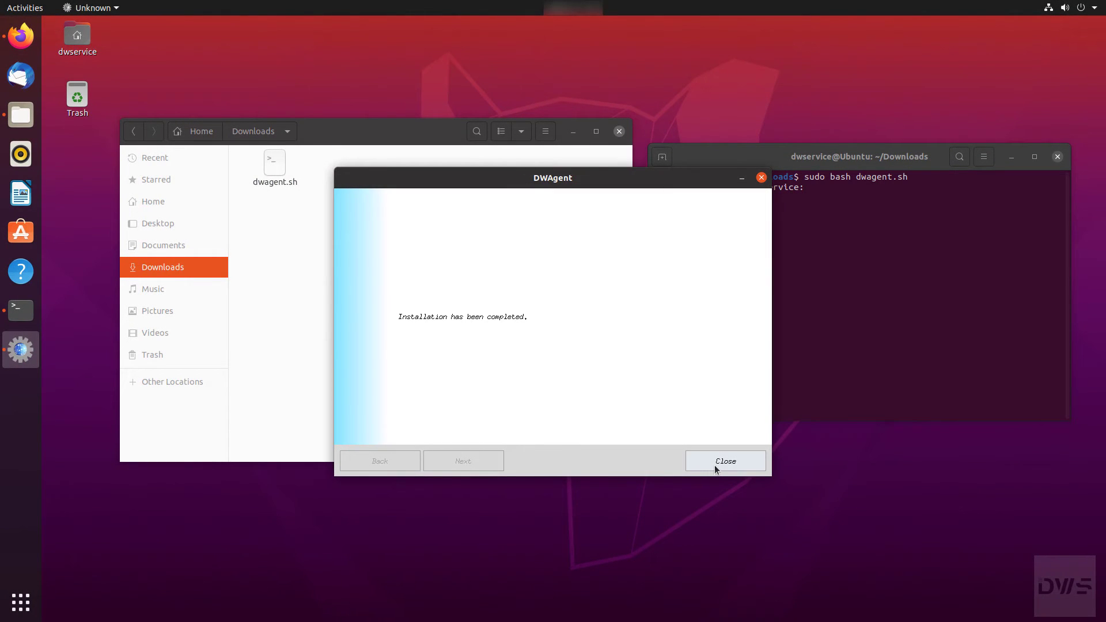
Step: Close the installer, Terminal and Files windows, then launch the DWAgent monitor from Applications
{"action": "left_click", "coordinate": [726, 462]}
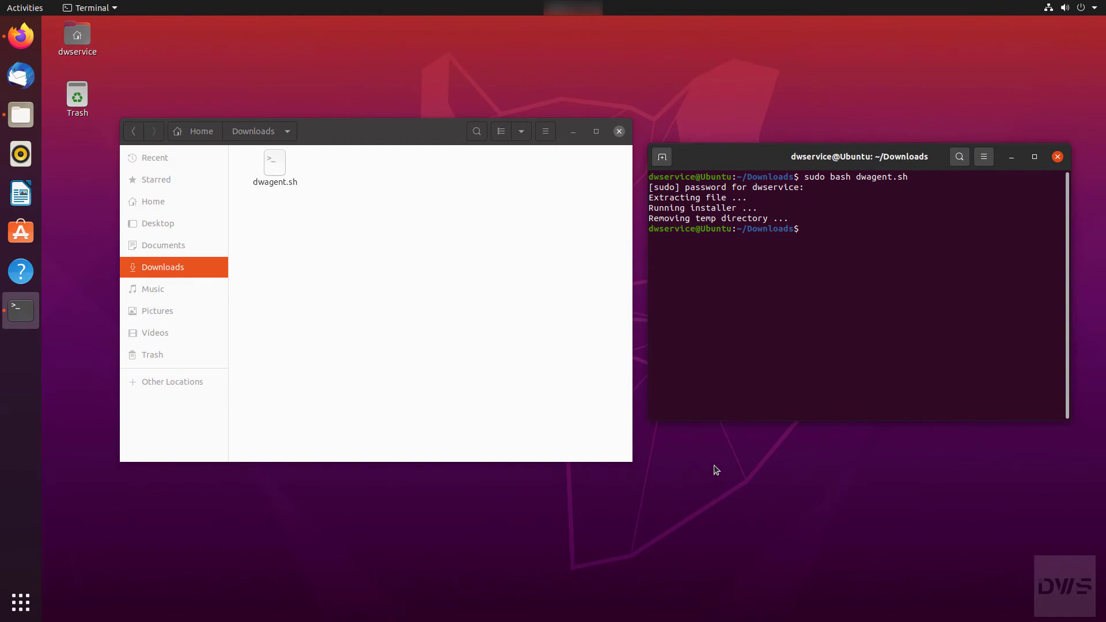
{"action": "left_click", "coordinate": [1059, 158]}
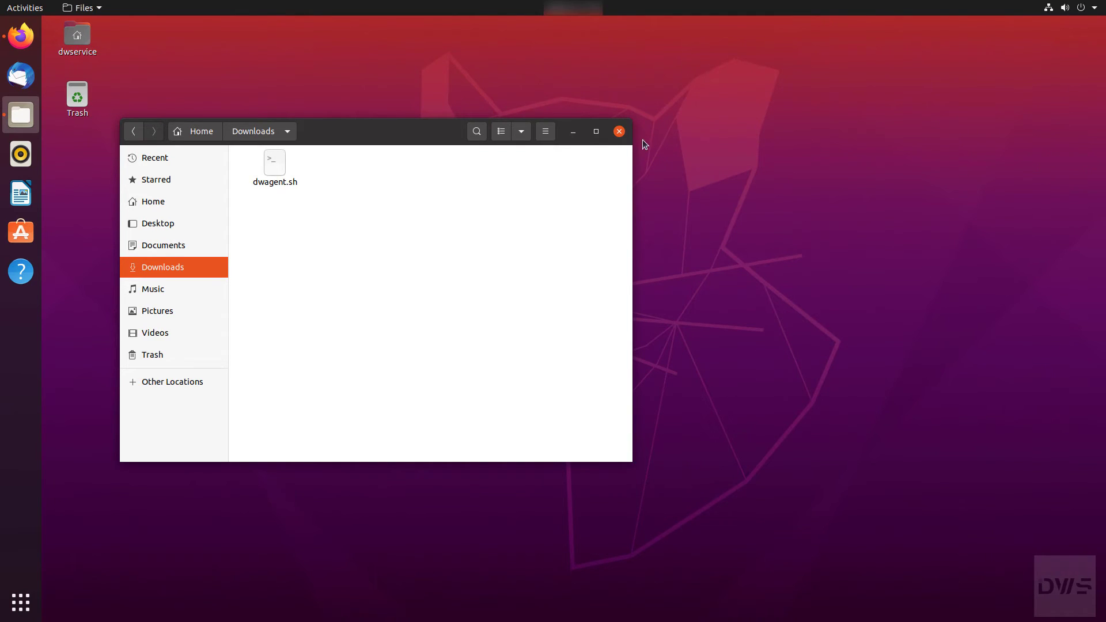
{"action": "left_click", "coordinate": [620, 131]}
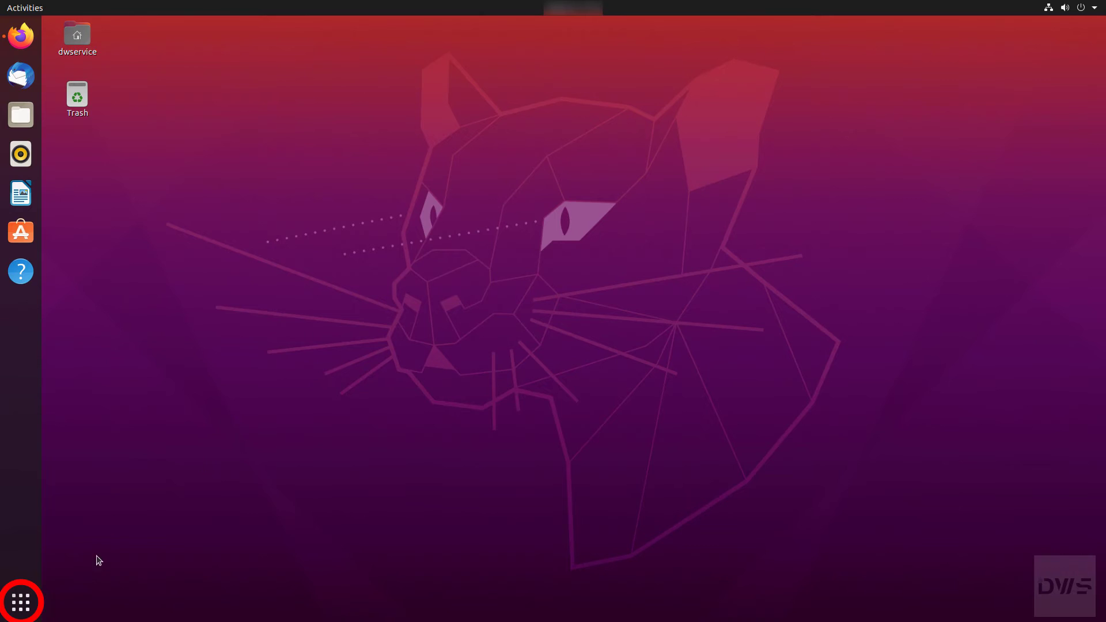
{"action": "left_click", "coordinate": [21, 601]}
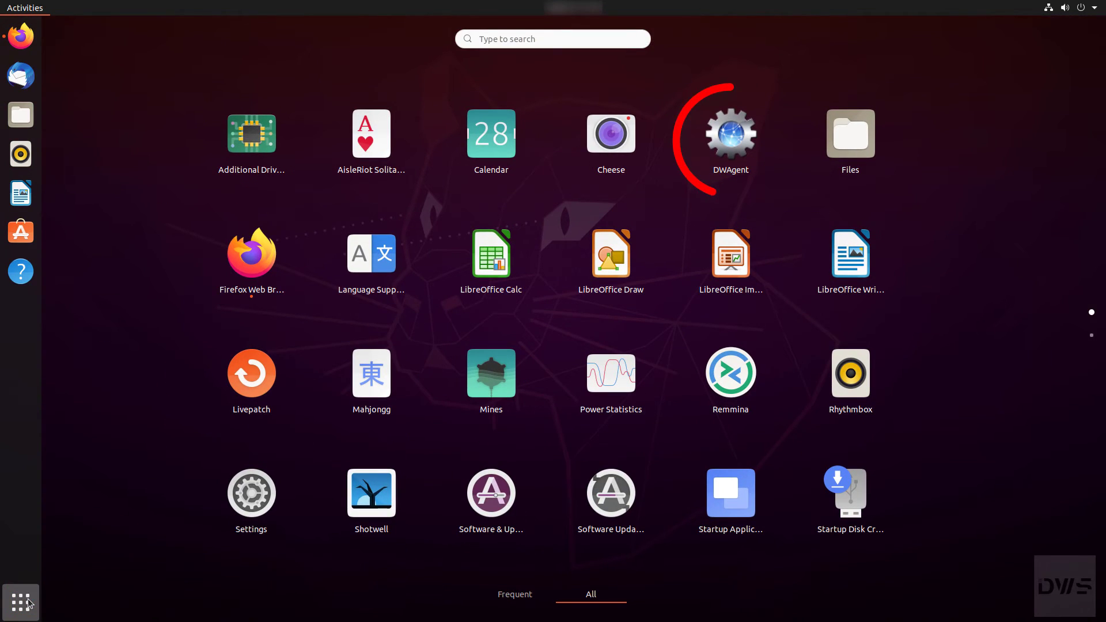
{"action": "left_click", "coordinate": [748, 146]}
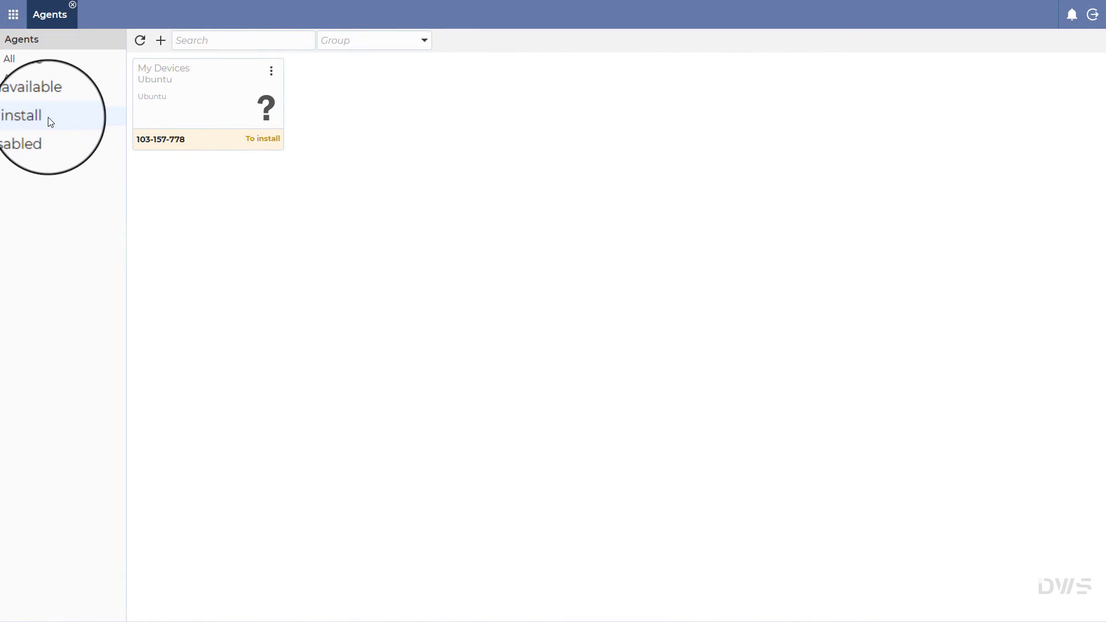
Step: Refresh the Agents list and show all statuses so the Ubuntu agent appears Available
{"action": "left_click", "coordinate": [140, 41]}
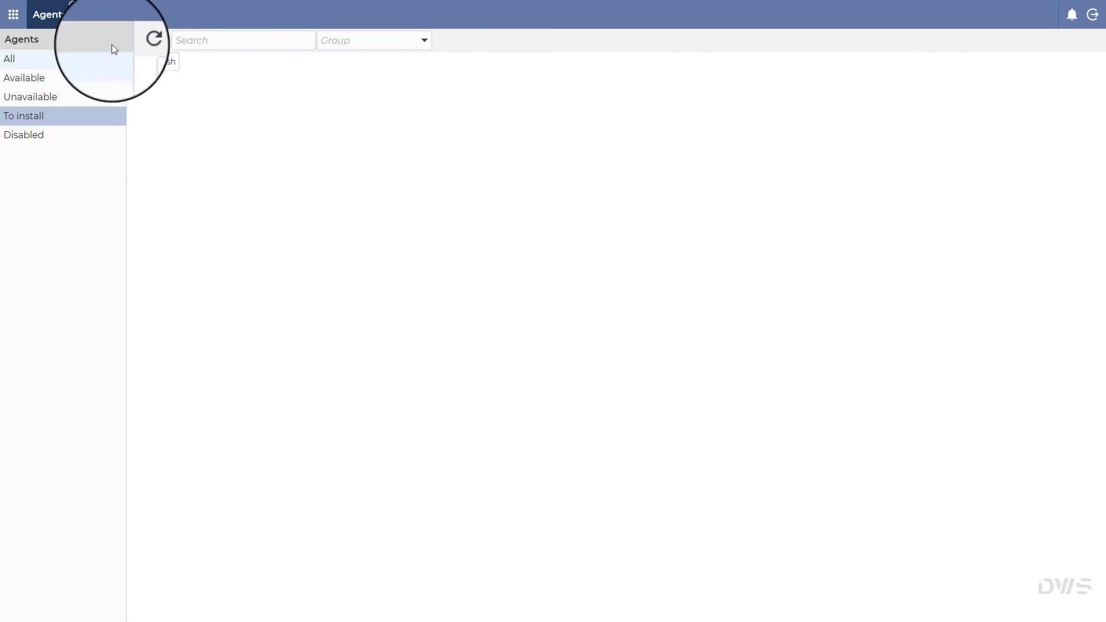
{"action": "left_click", "coordinate": [7, 63]}
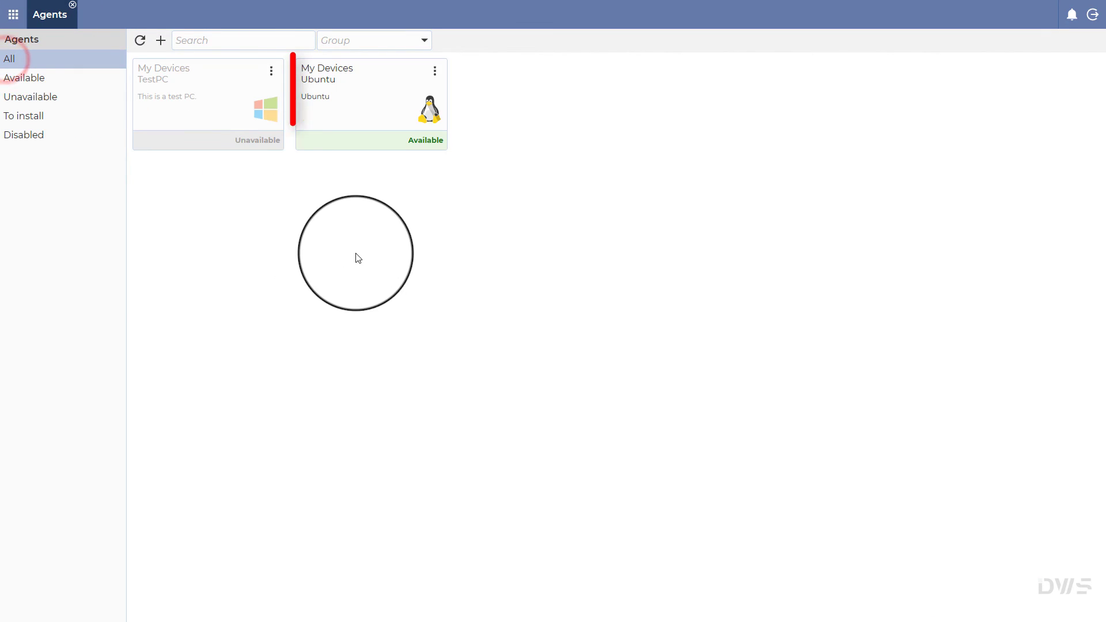